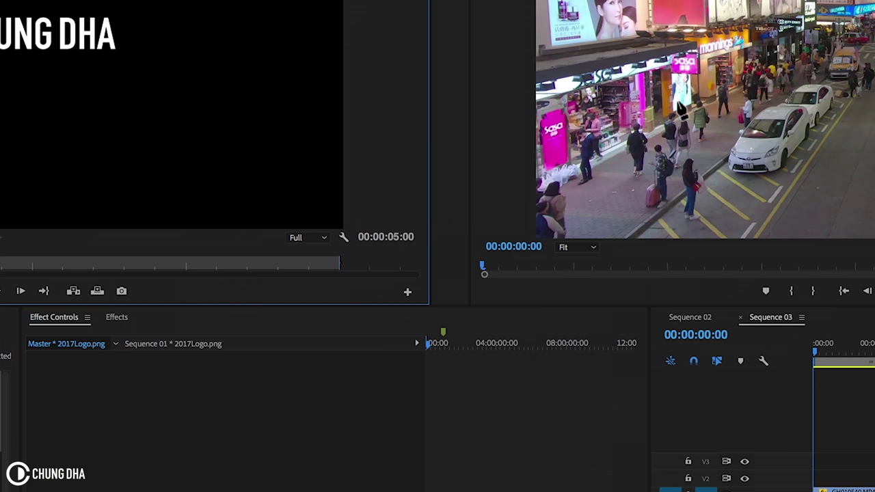
Set the Program monitor zoom for the street shot to 50%
{"action": "left_click", "coordinate": [576, 249]}
{"action": "left_click", "coordinate": [576, 311]}
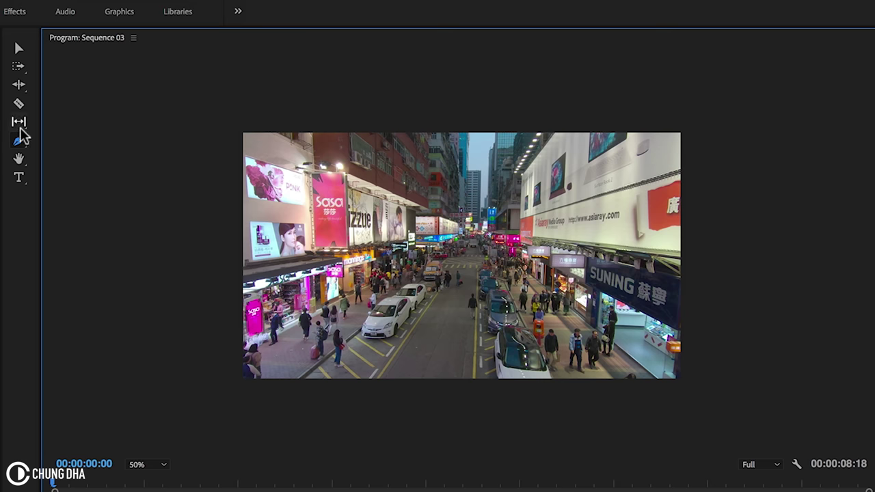
Draw a red rectangle with the Rectangle Tool, then move and resize it to fill the frame
{"action": "left_click", "coordinate": [19, 138]}
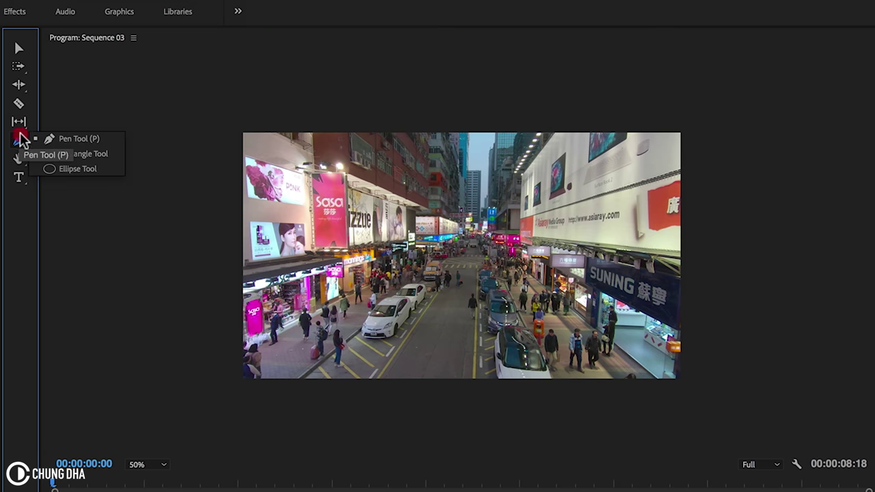
{"action": "left_click", "coordinate": [56, 153]}
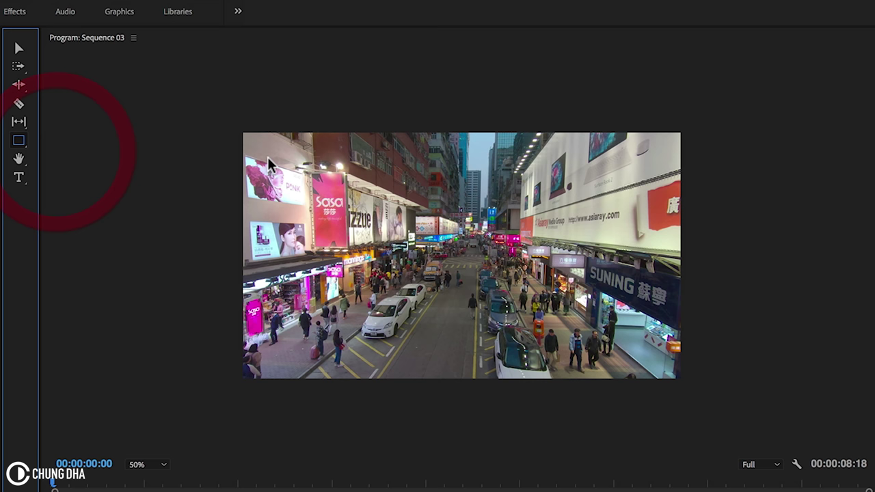
{"action": "left_click_drag", "start_coordinate": [261, 145], "coordinate": [661, 366]}
{"action": "left_click", "coordinate": [19, 47]}
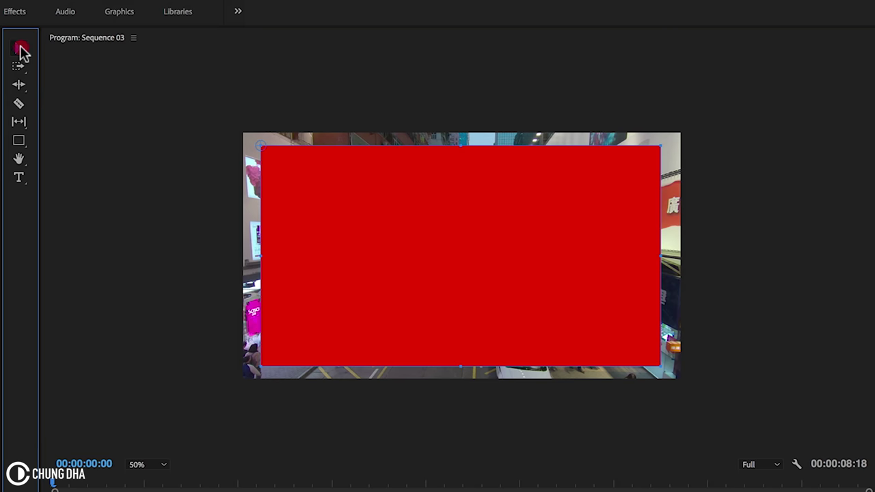
{"action": "left_click_drag", "start_coordinate": [411, 221], "coordinate": [384, 203]}
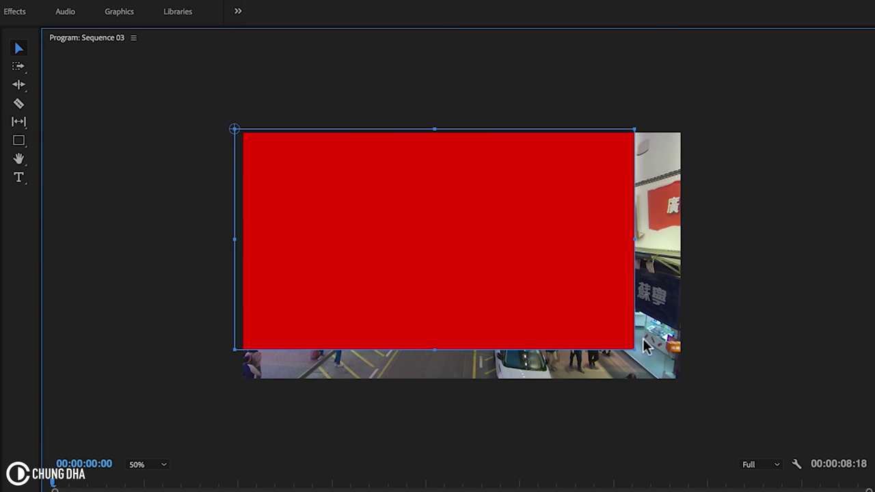
{"action": "left_click_drag", "start_coordinate": [635, 349], "coordinate": [686, 387]}
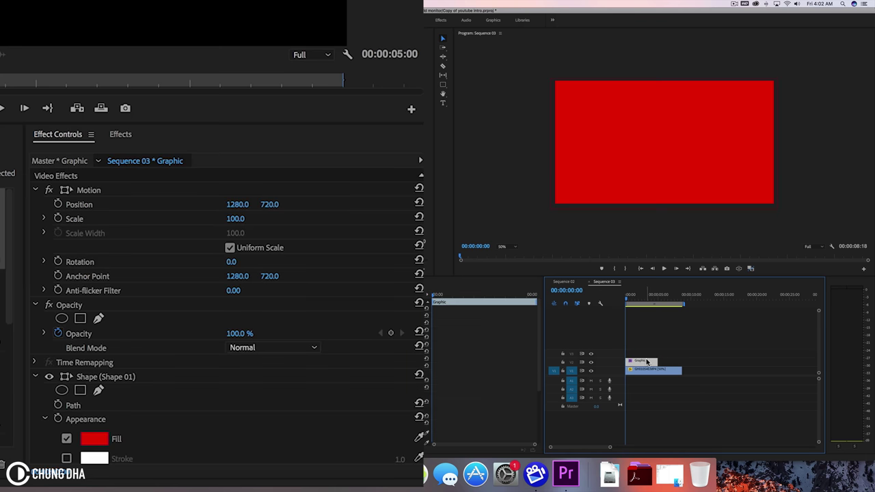
Set the red shape's opacity to 50 in Effect Controls
{"action": "scroll", "coordinate": [453, 384], "scroll_direction": "down", "scroll_amount": 5}
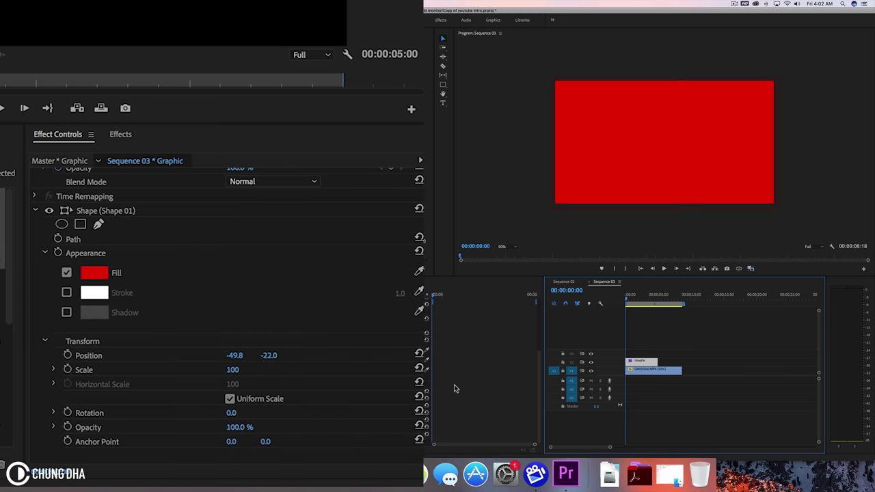
{"action": "left_click", "coordinate": [238, 428]}
{"action": "type", "text": "5"}
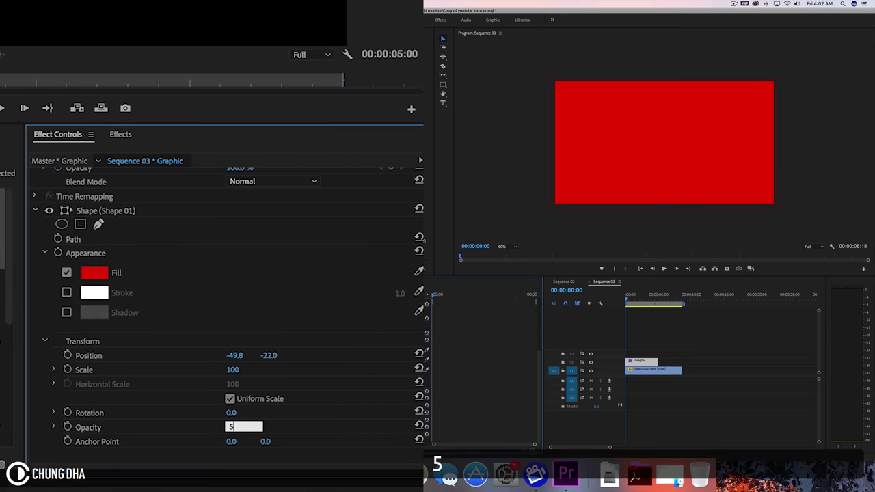
{"action": "type", "text": "0"}
{"action": "key", "text": "Return"}
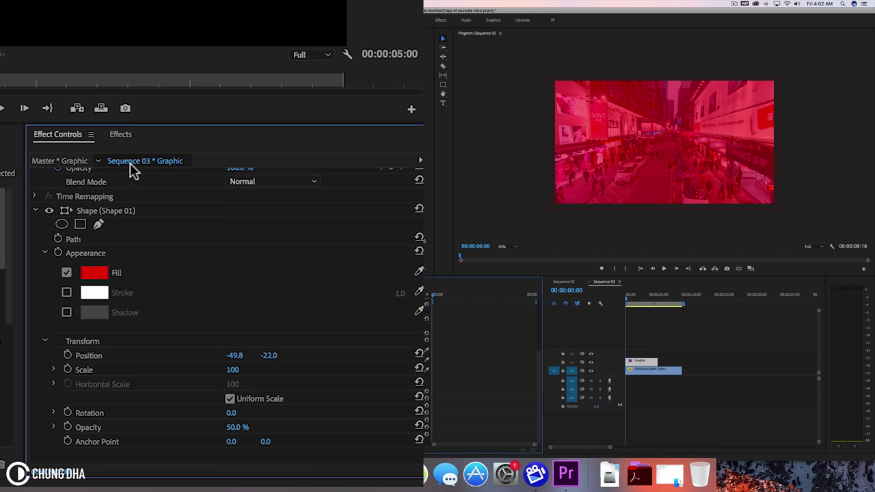
Find 'corner' in Effects, apply Corner Pin to the graphic clip, and set monitor zoom to Fit
{"action": "left_click", "coordinate": [121, 135]}
{"action": "left_click", "coordinate": [76, 148]}
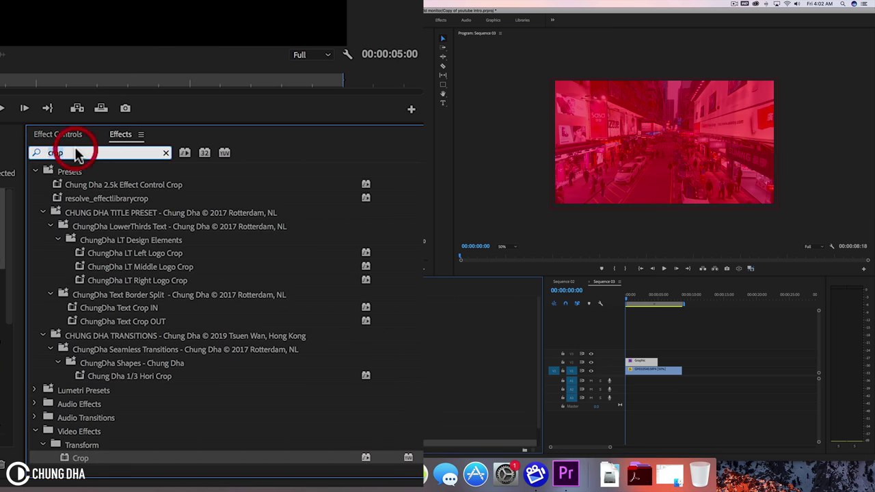
{"action": "type", "text": "co"}
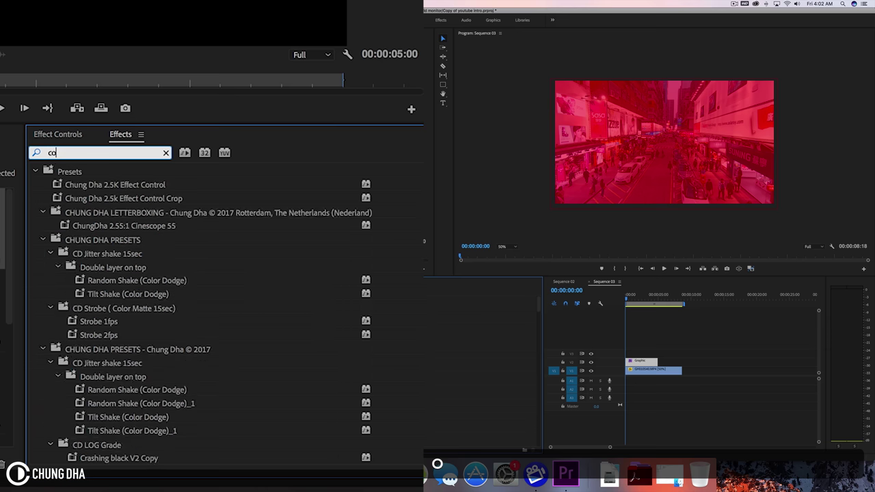
{"action": "type", "text": "rner"}
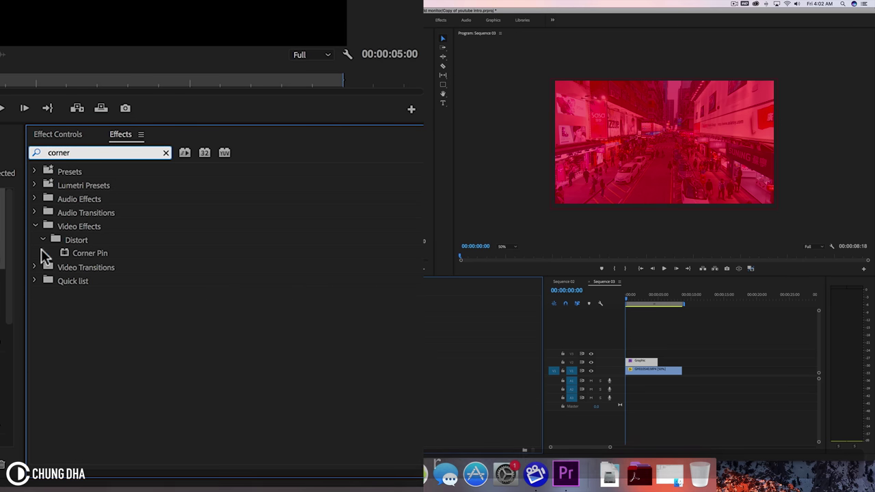
{"action": "left_click_drag", "start_coordinate": [83, 252], "coordinate": [564, 358]}
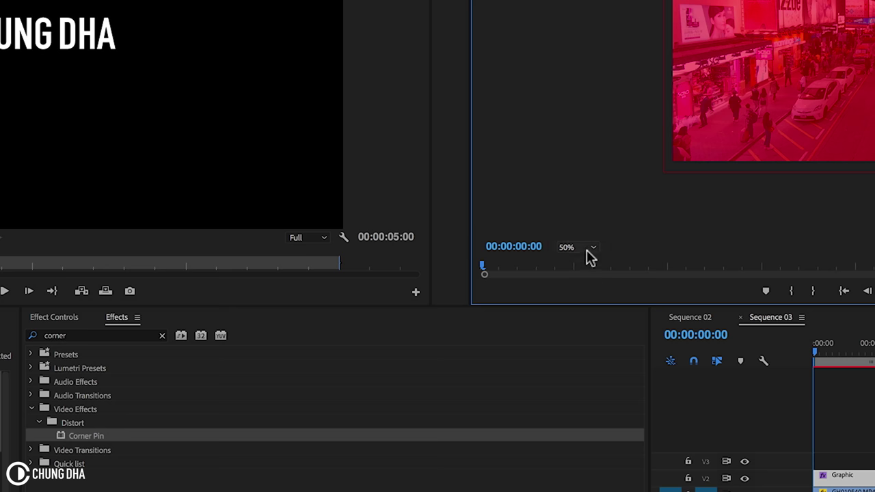
{"action": "left_click", "coordinate": [514, 250]}
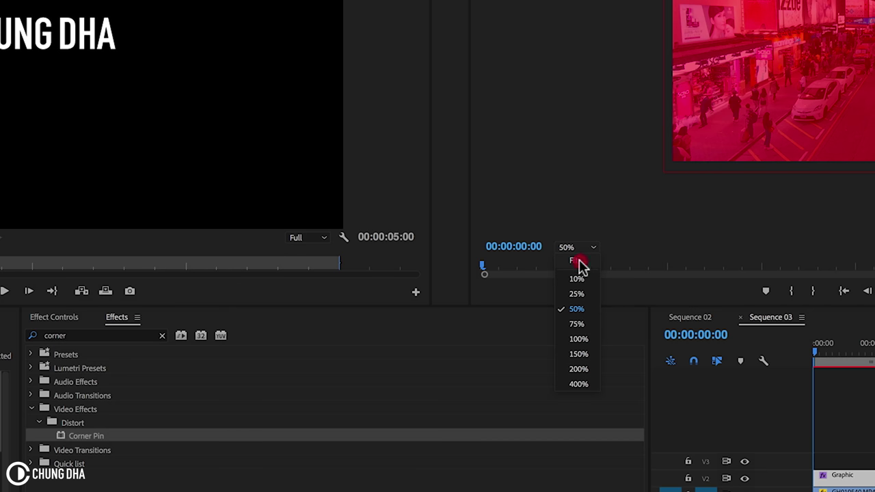
{"action": "left_click", "coordinate": [576, 262]}
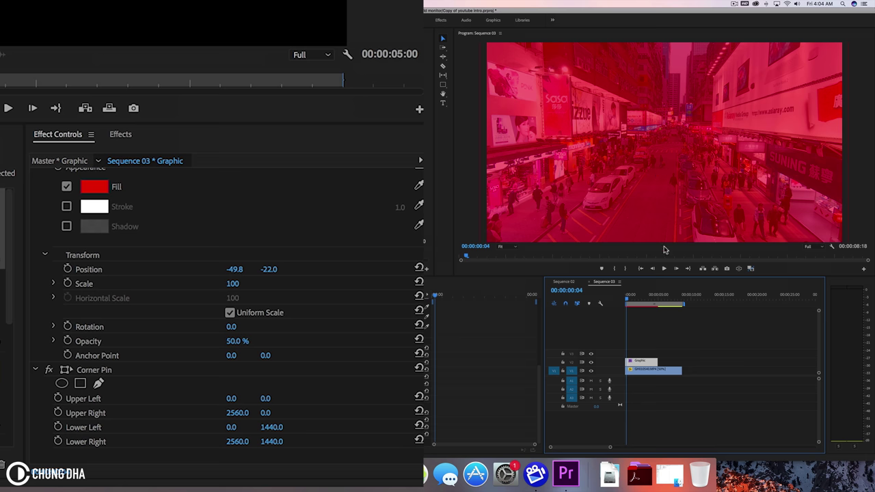
{"action": "left_click", "coordinate": [624, 299]}
{"action": "mouse_move", "coordinate": [623, 300]}
{"action": "left_mouse_down"}
{"action": "mouse_move", "coordinate": [653, 298]}
{"action": "mouse_move", "coordinate": [615, 299]}
{"action": "left_mouse_up"}
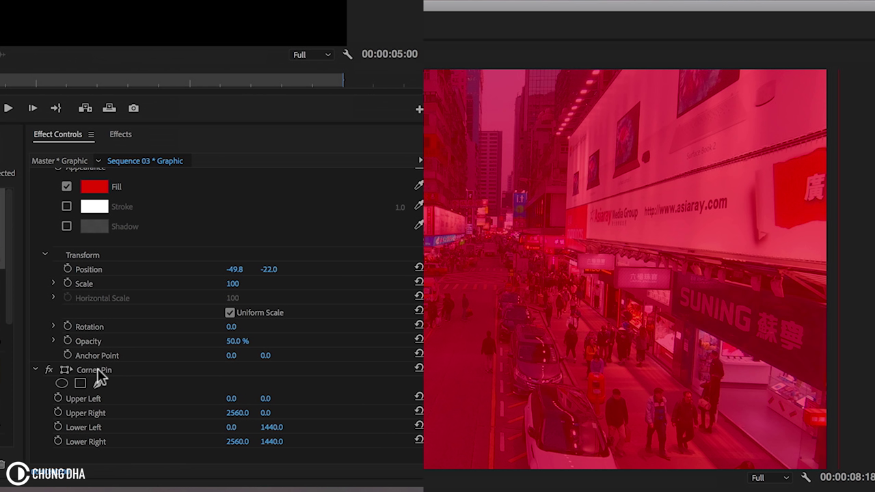
Drag the Corner Pin upper-left and lower-left corners inward onto the left storefronts by the Sasa billboard
{"action": "left_click", "coordinate": [98, 371]}
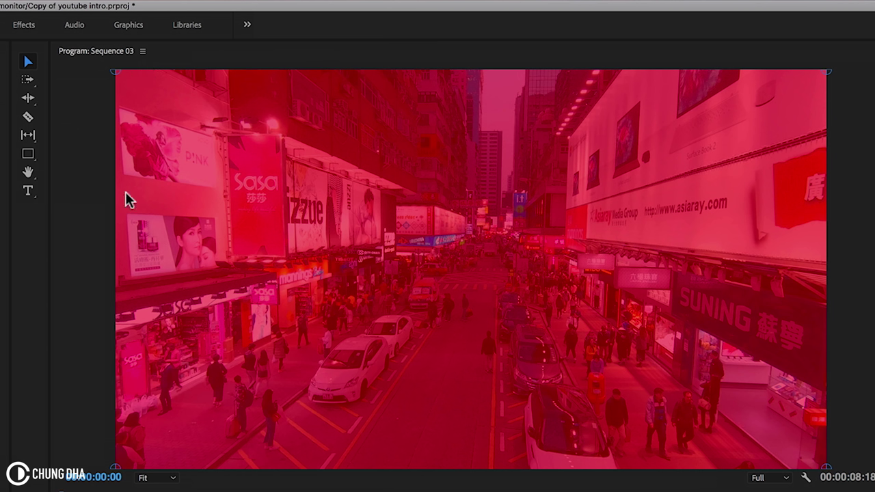
{"action": "left_click", "coordinate": [113, 75]}
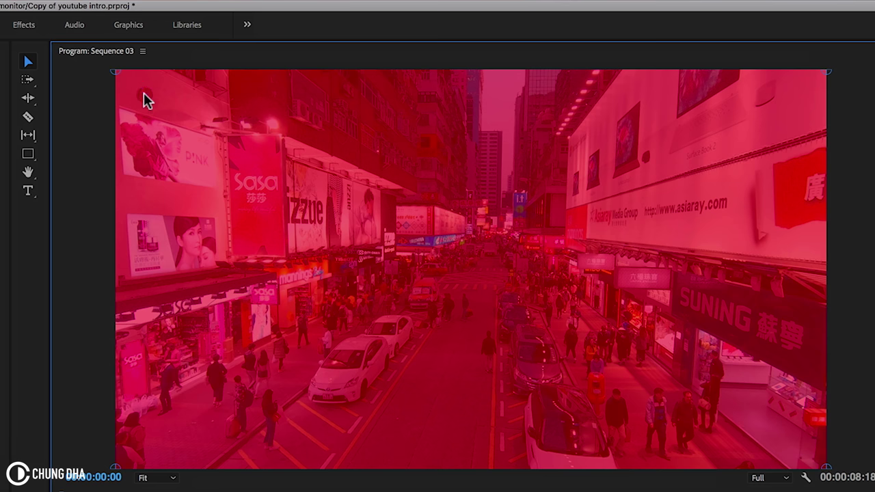
{"action": "left_click_drag", "start_coordinate": [226, 140], "coordinate": [227, 136]}
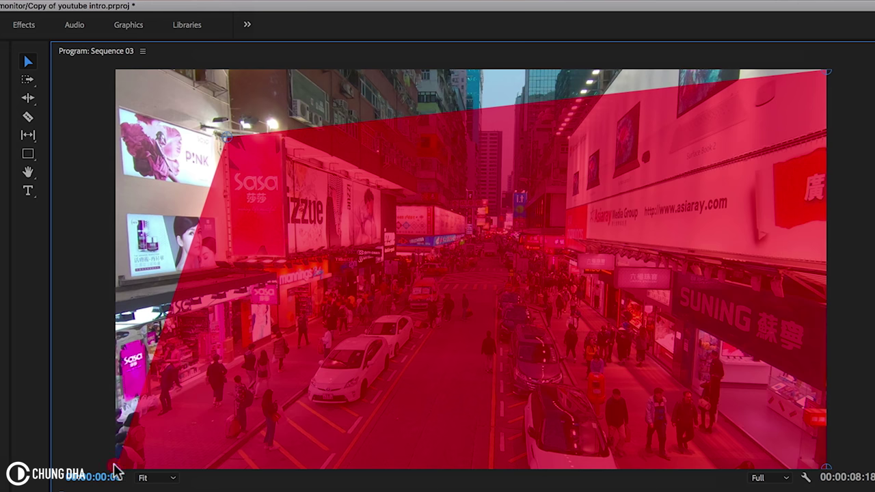
{"action": "left_click_drag", "start_coordinate": [116, 468], "coordinate": [148, 441]}
{"action": "left_click_drag", "start_coordinate": [174, 405], "coordinate": [238, 357]}
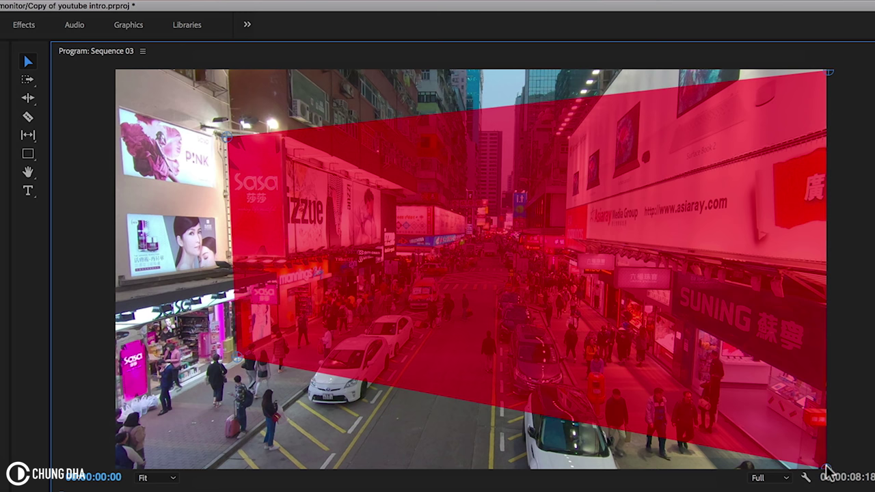
Drag the lower-right and upper-right Corner Pin corners inward onto the billboard above SUNING
{"action": "left_click_drag", "start_coordinate": [827, 472], "coordinate": [671, 375]}
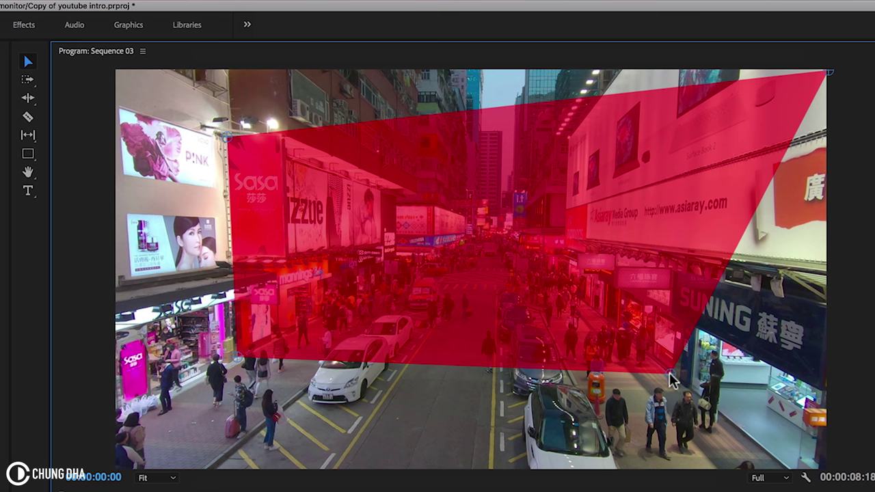
{"action": "left_click", "coordinate": [671, 376]}
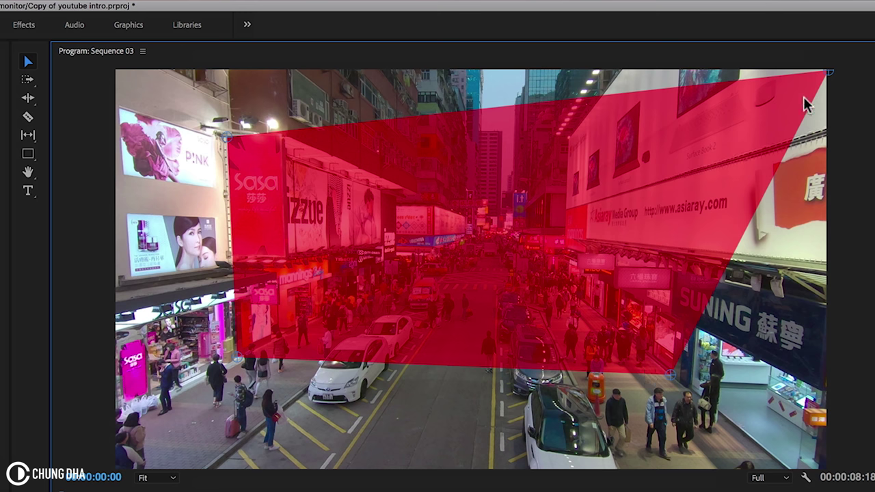
{"action": "left_click_drag", "start_coordinate": [827, 71], "coordinate": [697, 112]}
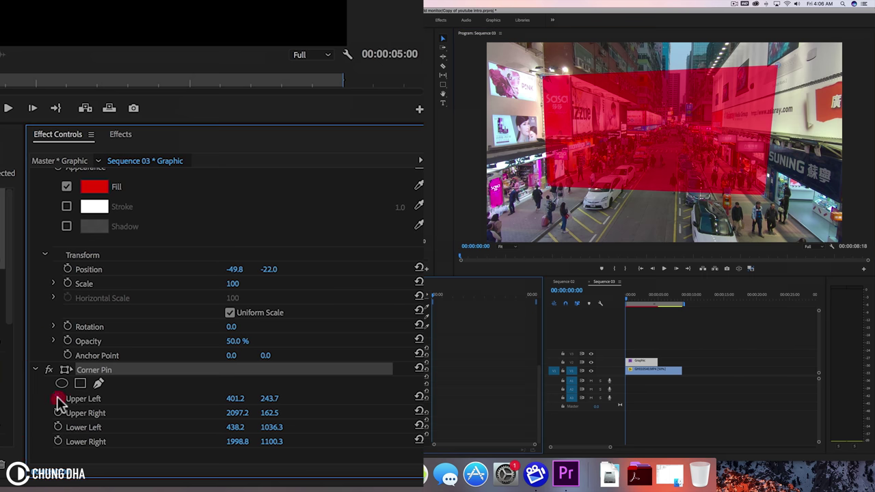
Enable position keyframes for the Upper Left, Lower Left and Lower Right corners
{"action": "left_click", "coordinate": [59, 398]}
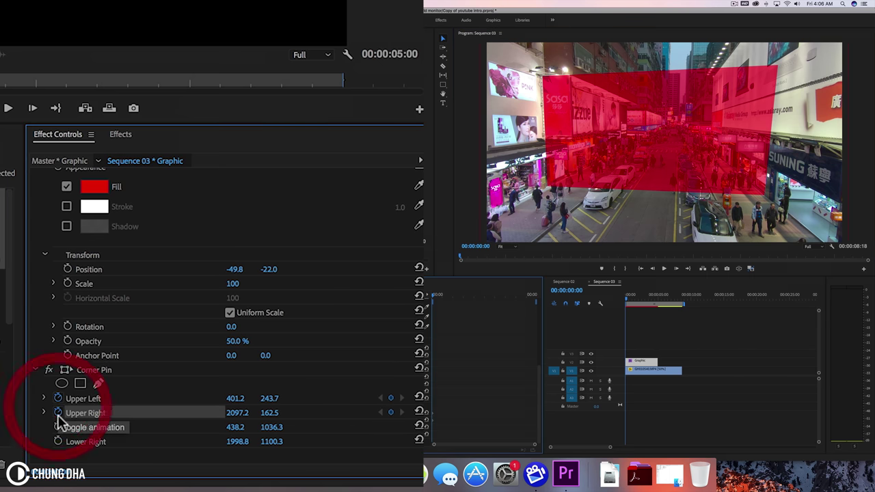
{"action": "left_click", "coordinate": [58, 428]}
{"action": "left_click", "coordinate": [58, 441]}
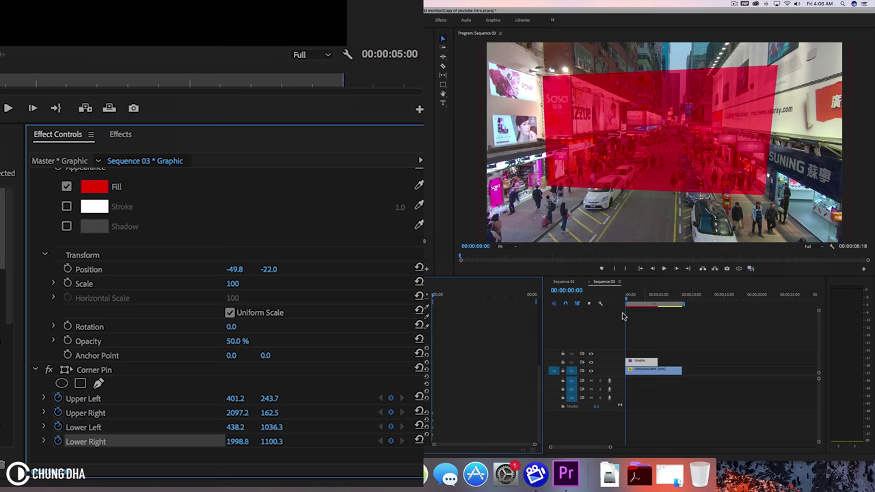
Move the playhead to just before five seconds and make the Program monitor active
{"action": "left_click_drag", "start_coordinate": [446, 297], "coordinate": [670, 129]}
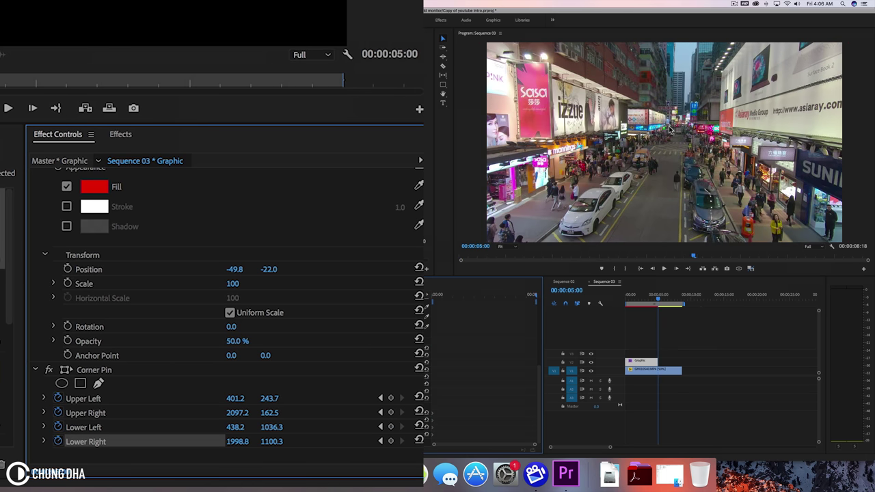
{"action": "key", "text": "Left"}
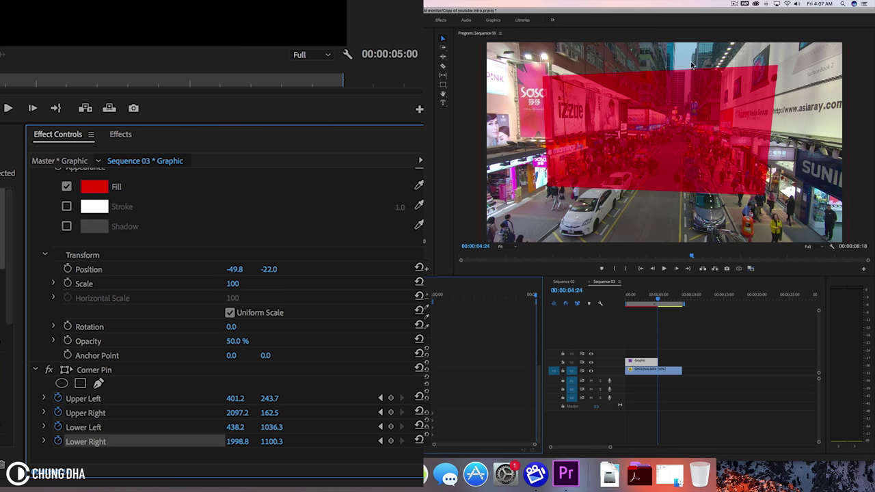
{"action": "left_click", "coordinate": [737, 104]}
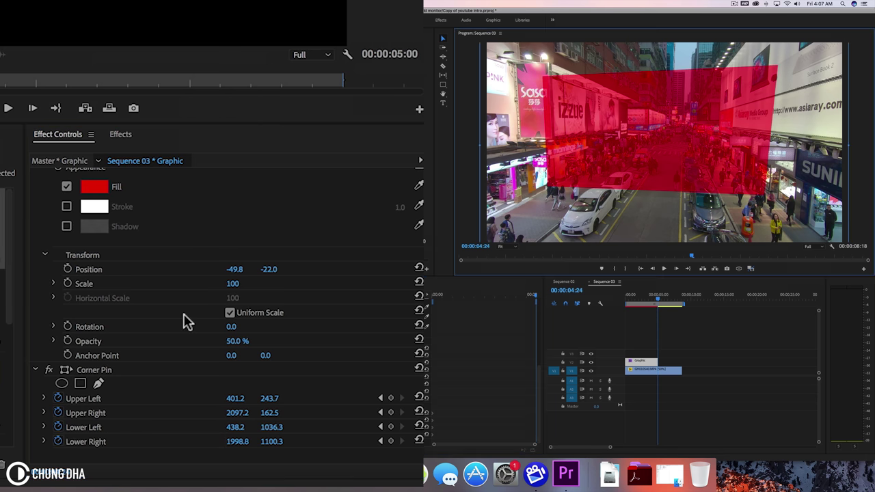
Re-pin the four corners onto the Sasa billboard, both sidewalks and the shifted right billboard
{"action": "left_click", "coordinate": [102, 374]}
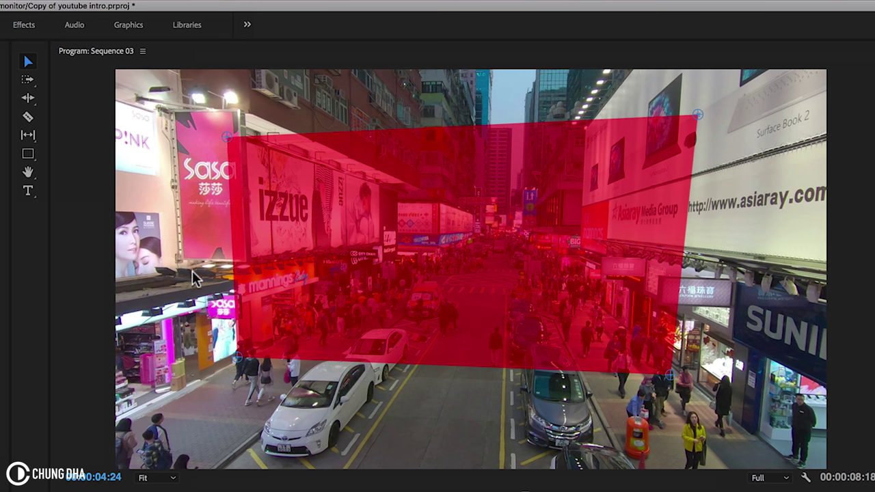
{"action": "left_click_drag", "start_coordinate": [227, 139], "coordinate": [174, 115]}
{"action": "left_click_drag", "start_coordinate": [236, 356], "coordinate": [193, 380]}
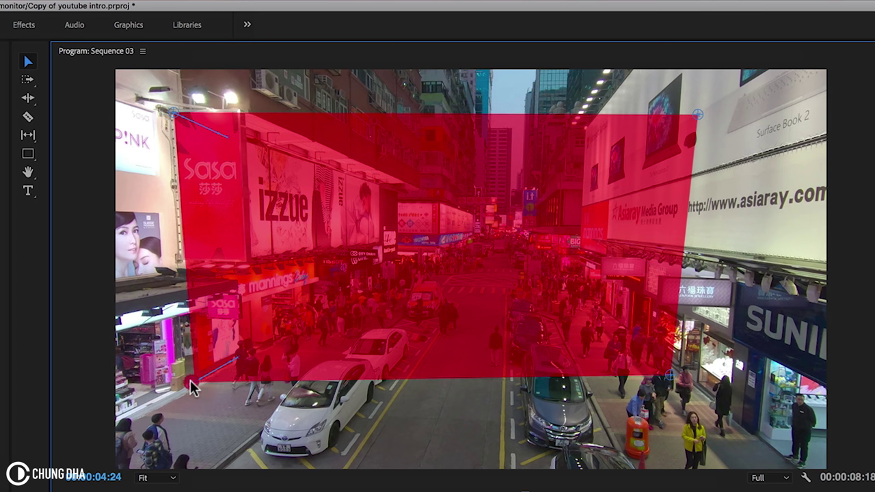
{"action": "left_click_drag", "start_coordinate": [193, 387], "coordinate": [190, 384]}
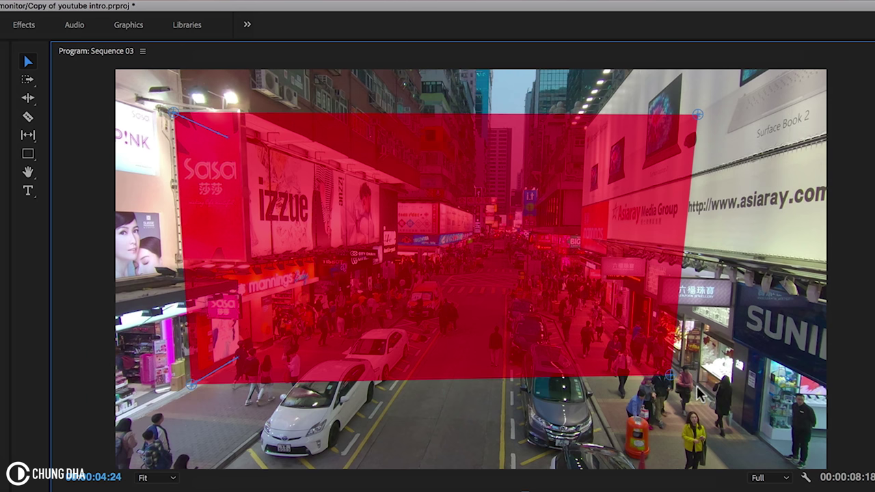
{"action": "left_click_drag", "start_coordinate": [668, 380], "coordinate": [727, 417]}
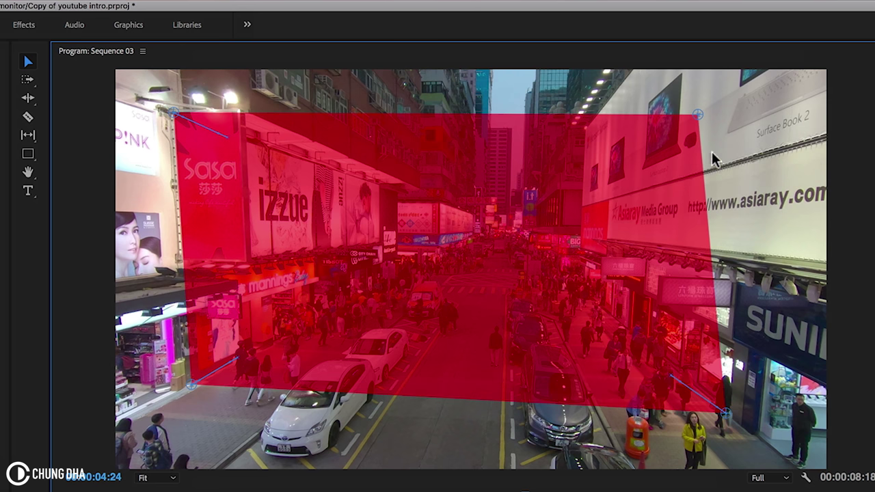
{"action": "mouse_move", "coordinate": [701, 116]}
{"action": "left_mouse_down"}
{"action": "mouse_move", "coordinate": [725, 117]}
{"action": "mouse_move", "coordinate": [748, 102]}
{"action": "mouse_move", "coordinate": [748, 86]}
{"action": "mouse_move", "coordinate": [771, 95]}
{"action": "mouse_move", "coordinate": [761, 87]}
{"action": "left_mouse_up"}
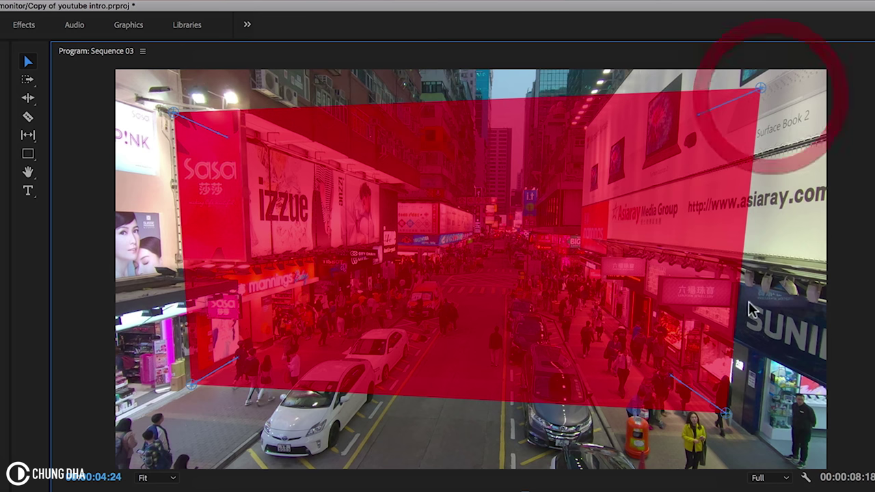
{"action": "left_click_drag", "start_coordinate": [730, 419], "coordinate": [728, 417]}
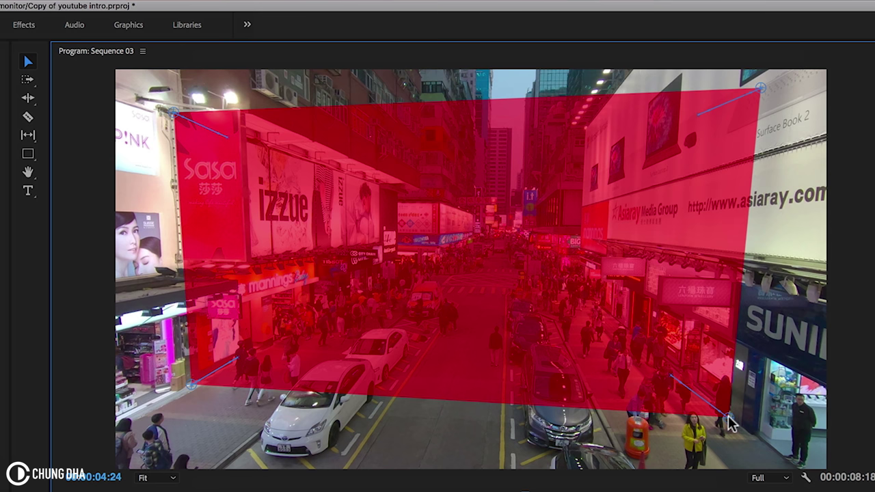
{"action": "left_click_drag", "start_coordinate": [760, 88], "coordinate": [753, 88]}
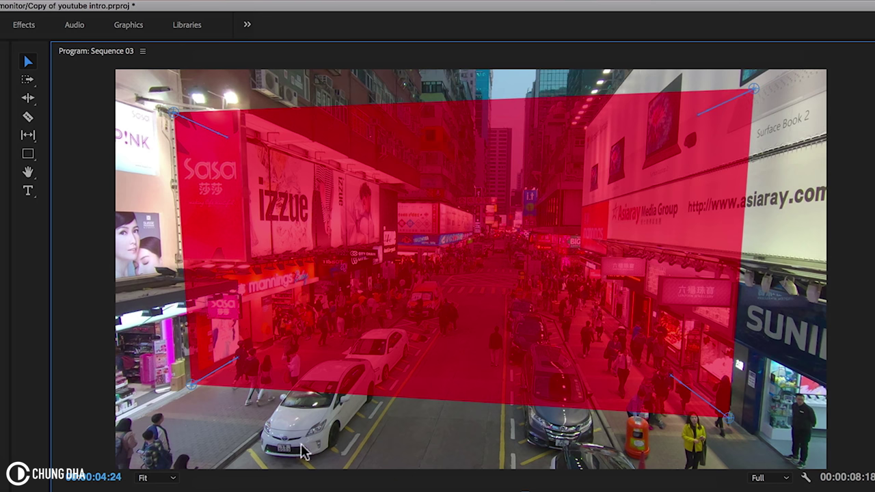
{"action": "key", "text": "j"}
{"action": "key", "text": "j"}
{"action": "key", "text": "j"}
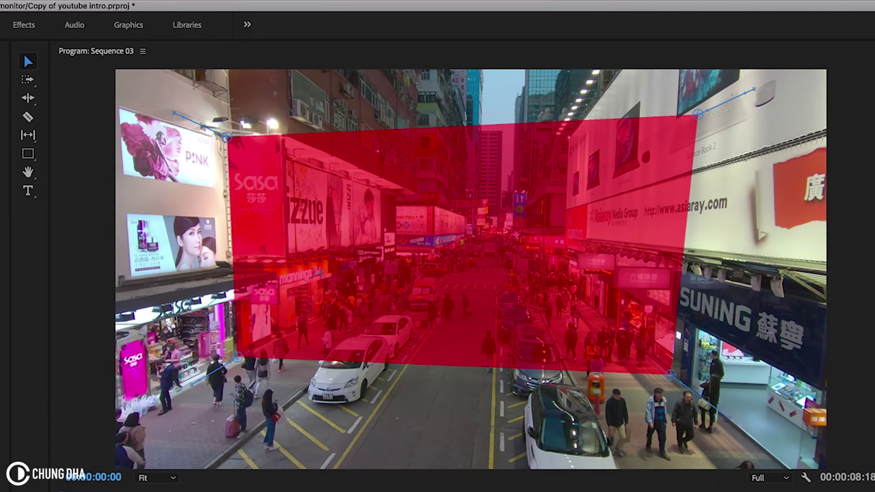
{"action": "key", "text": "space"}
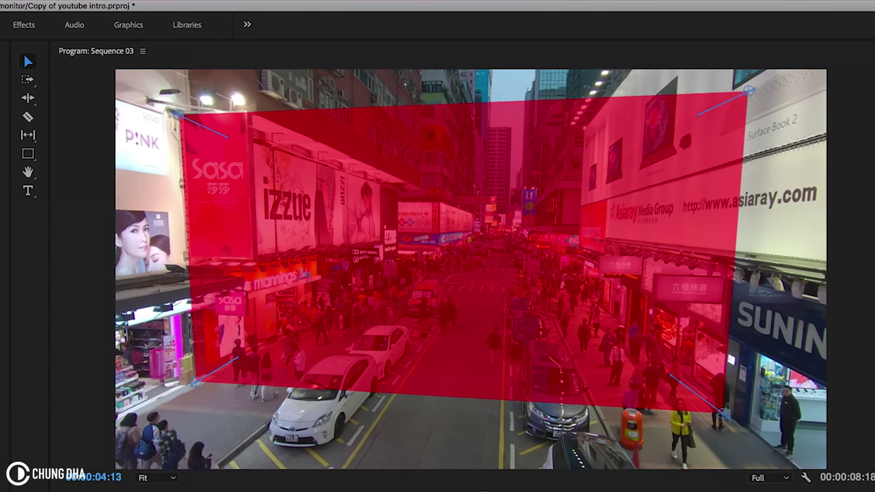
{"action": "key", "text": "j"}
{"action": "key", "text": "j"}
{"action": "key", "text": "j"}
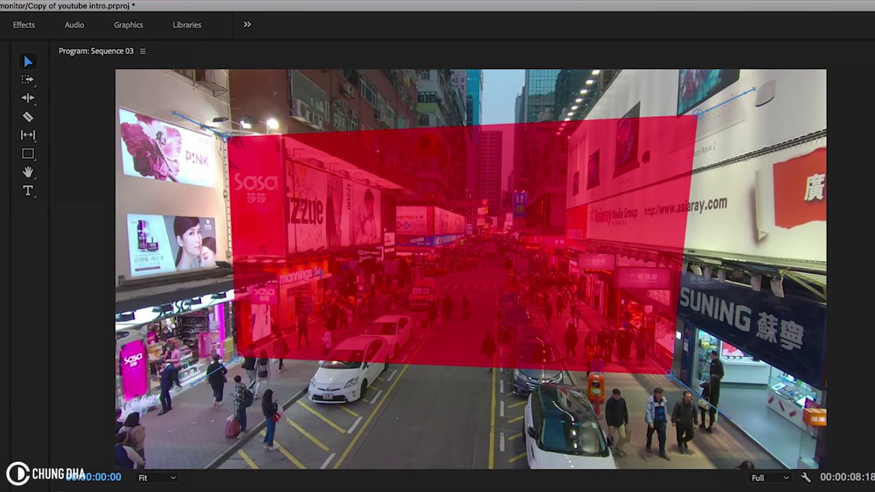
{"action": "key", "text": "space"}
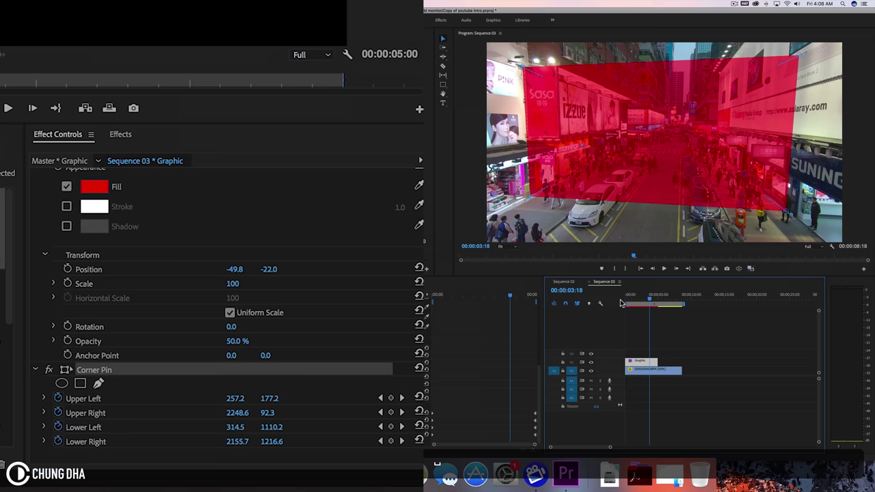
Return to the first frame and switch off the Corner Pin effect
{"action": "left_click", "coordinate": [616, 303]}
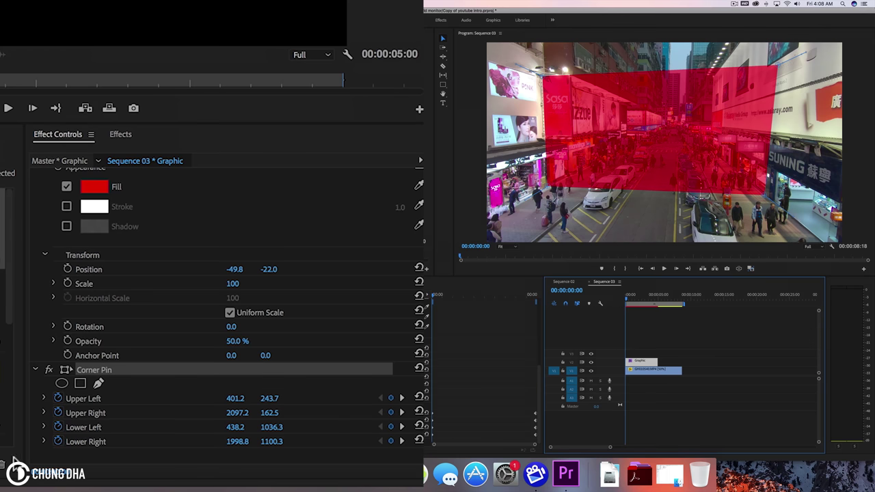
{"action": "left_click", "coordinate": [48, 370]}
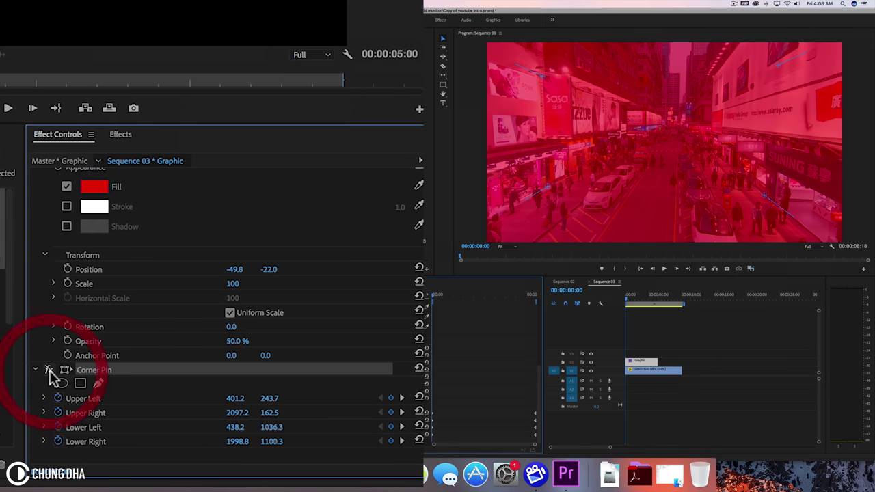
{"action": "left_click", "coordinate": [443, 105]}
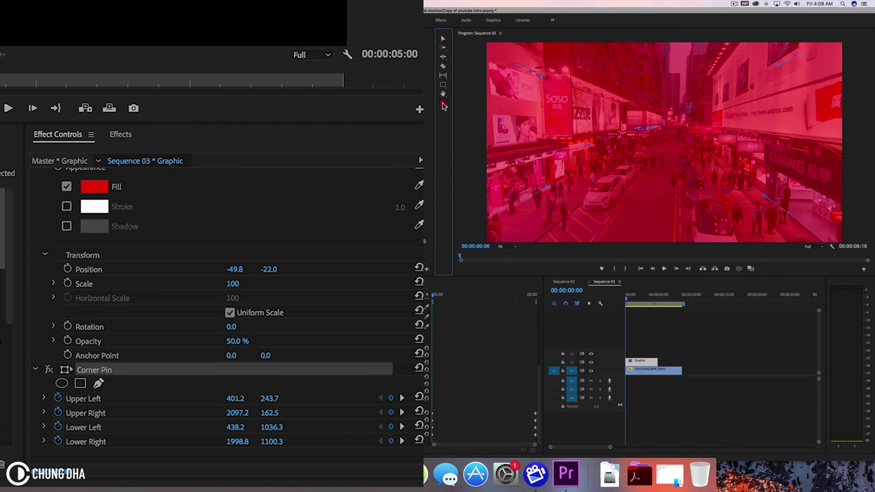
Type the two-line title 'SUBSCRIBE' / 'TO CHUNG DHA' in the frame
{"action": "left_click", "coordinate": [587, 104]}
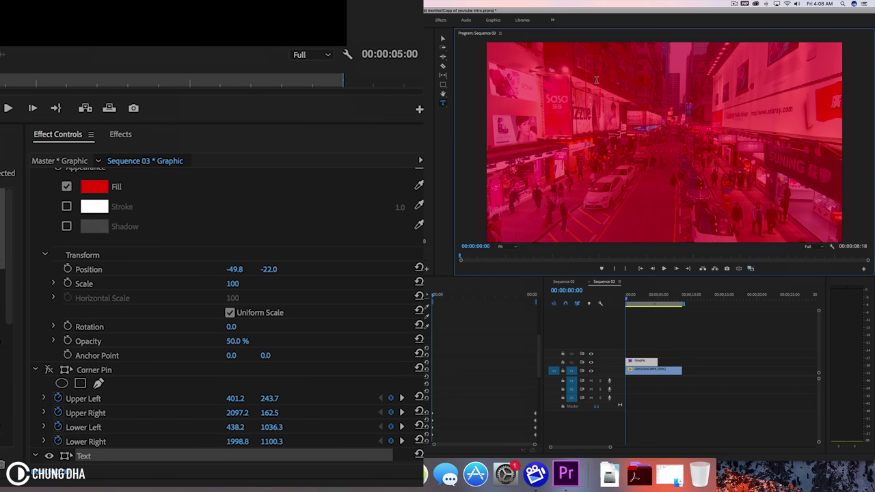
{"action": "key", "text": "shift"}
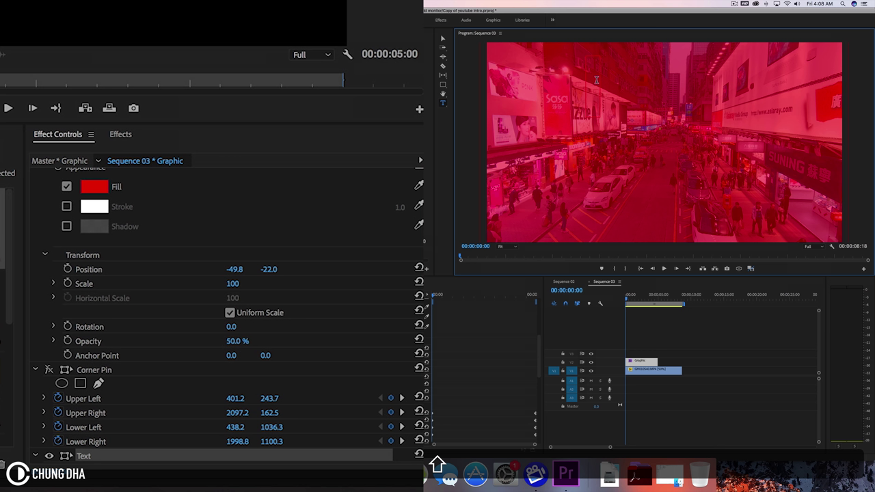
{"action": "type", "text": "S"}
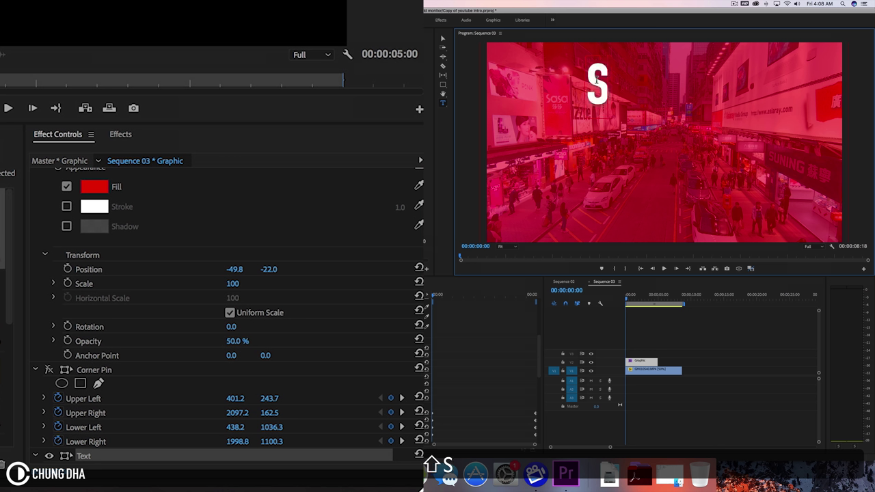
{"action": "type", "text": "UBSCRIBE"}
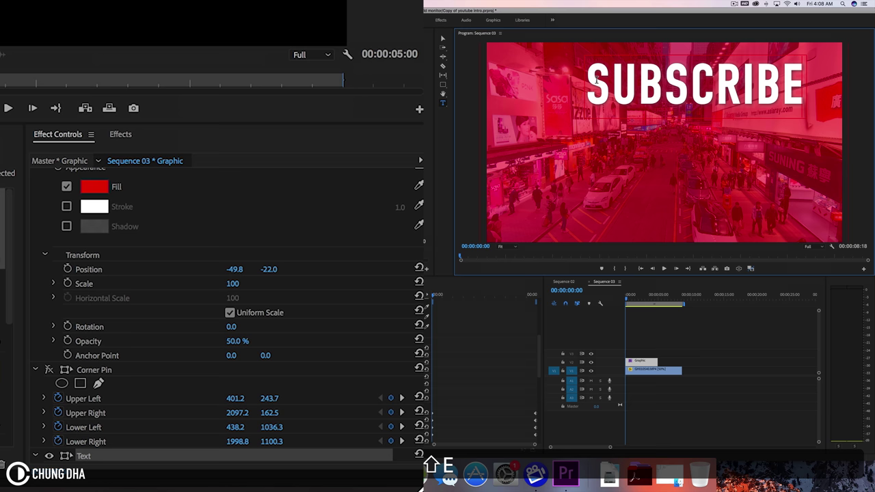
{"action": "key", "text": "Return"}
{"action": "type", "text": "TO C"}
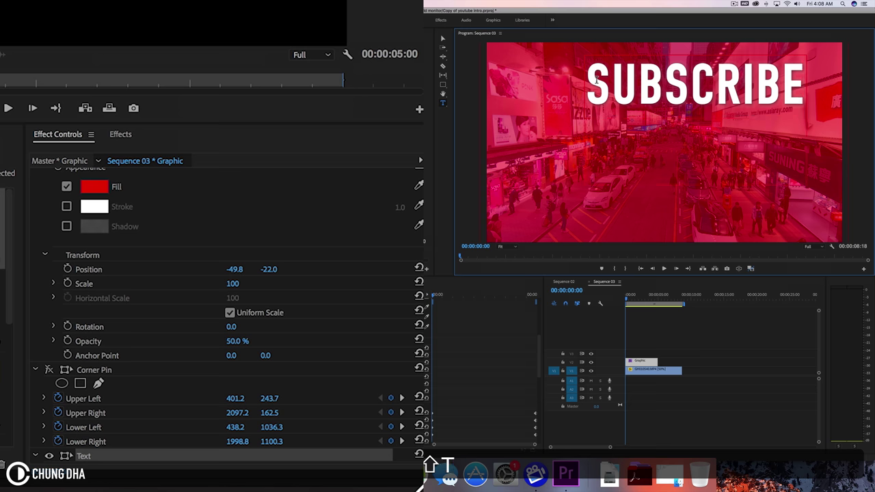
{"action": "type", "text": "HUNG DH"}
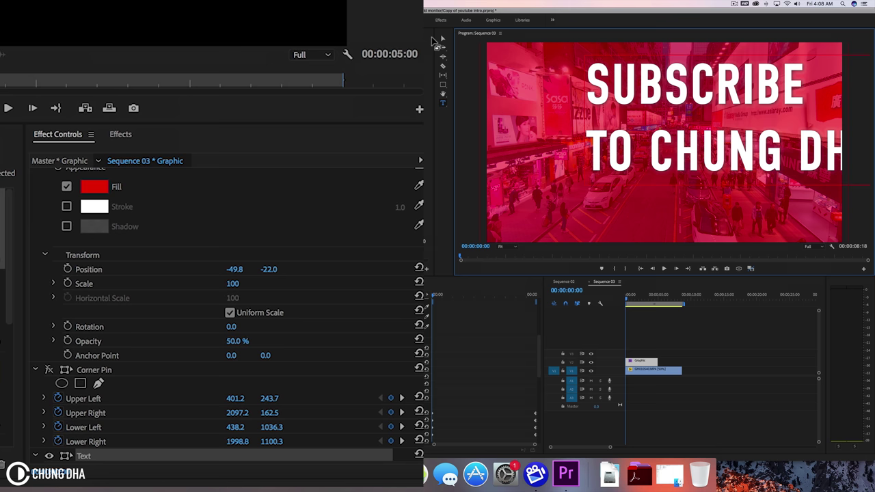
{"action": "left_click", "coordinate": [442, 39]}
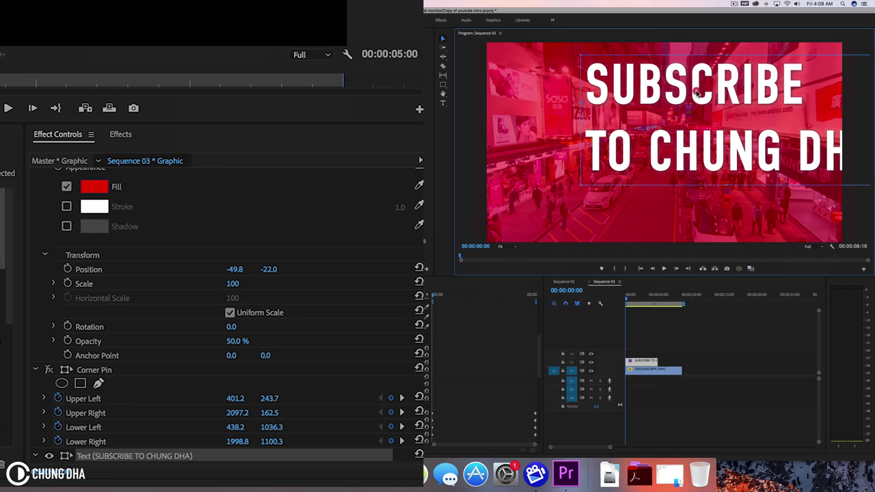
Move the title left into the frame and lower it slightly
{"action": "left_click_drag", "start_coordinate": [730, 94], "coordinate": [663, 116]}
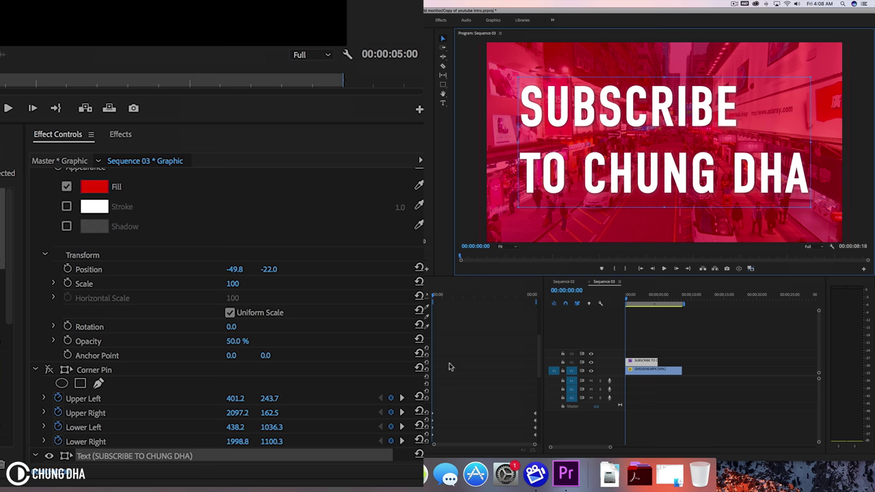
{"action": "scroll", "coordinate": [449, 366], "scroll_direction": "up", "scroll_amount": 3}
{"action": "scroll", "coordinate": [449, 366], "scroll_direction": "down", "scroll_amount": 10}
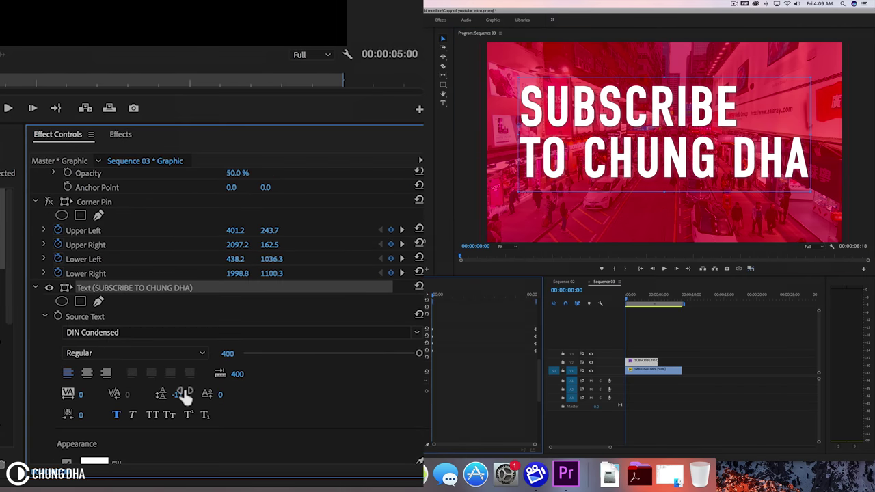
{"action": "left_click_drag", "start_coordinate": [632, 156], "coordinate": [668, 159]}
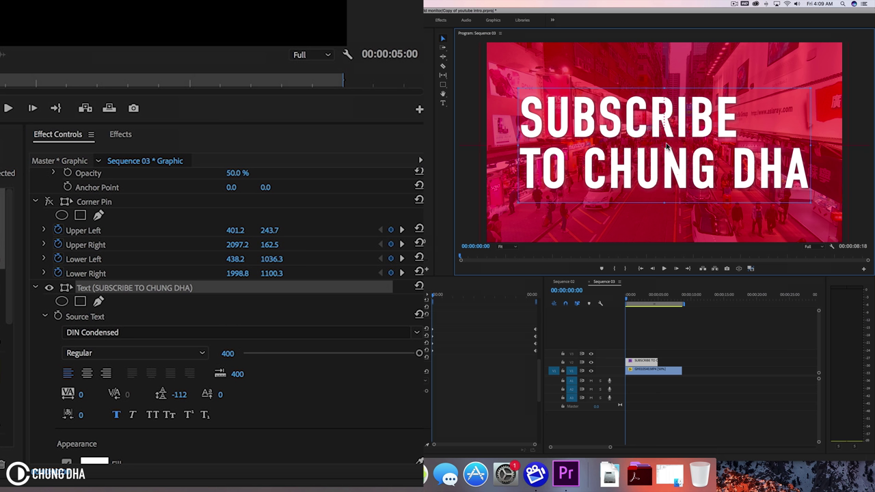
Collapse the Shape, Corner Pin and text rows in Effect Controls
{"action": "scroll", "coordinate": [42, 371], "scroll_direction": "up", "scroll_amount": 10}
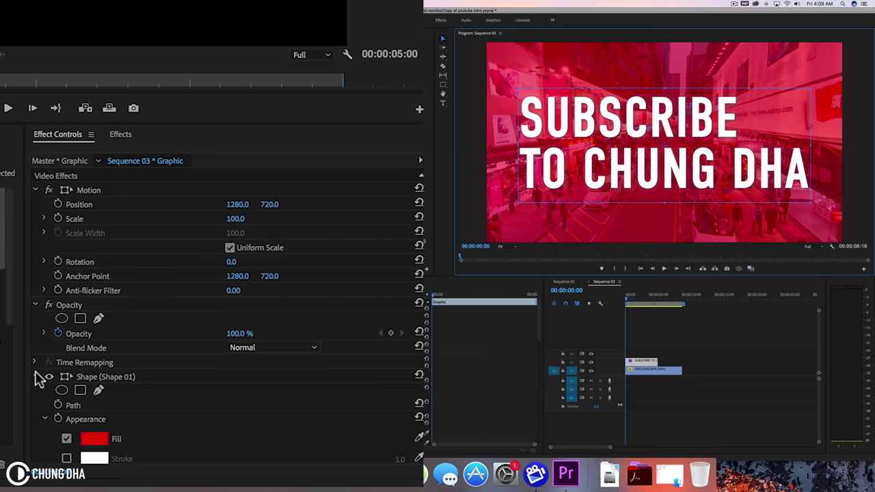
{"action": "left_click", "coordinate": [38, 378]}
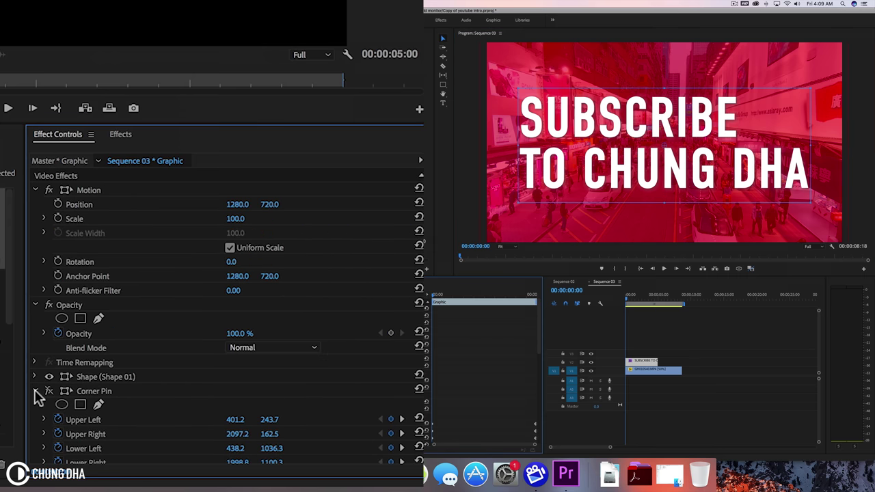
{"action": "left_click", "coordinate": [35, 392]}
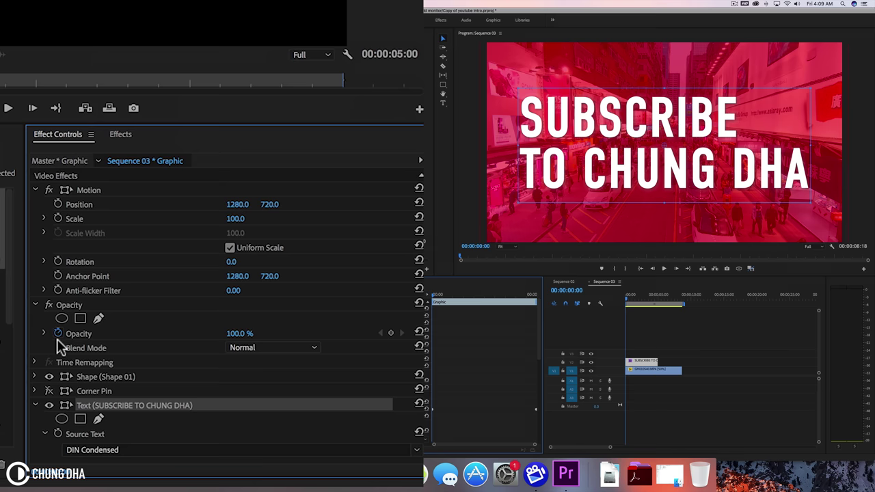
{"action": "scroll", "coordinate": [60, 341], "scroll_direction": "down", "scroll_amount": 5}
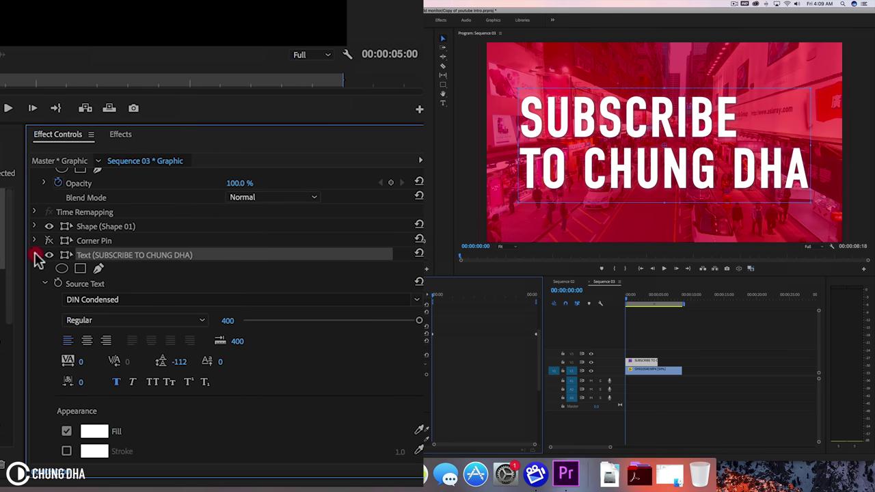
{"action": "left_click", "coordinate": [35, 256]}
Move Corner Pin below the text, re-enable it, and hide the red Shape 01
{"action": "left_click_drag", "start_coordinate": [78, 393], "coordinate": [94, 422]}
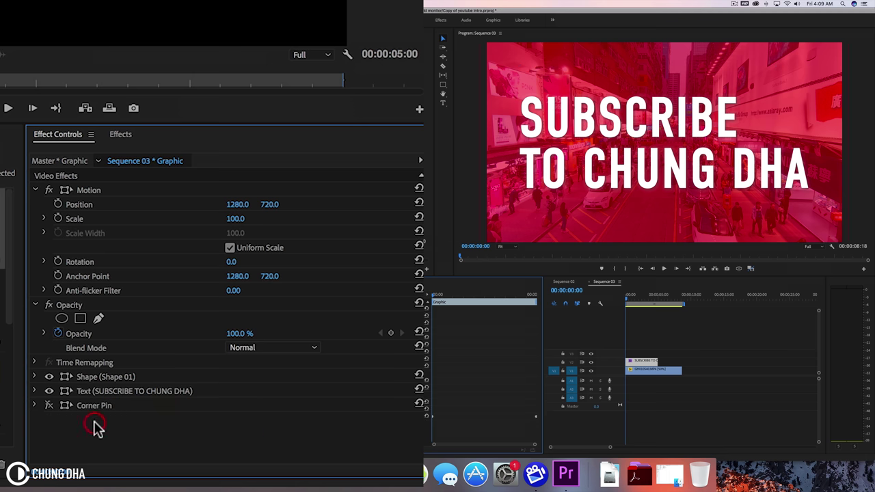
{"action": "left_click", "coordinate": [48, 406]}
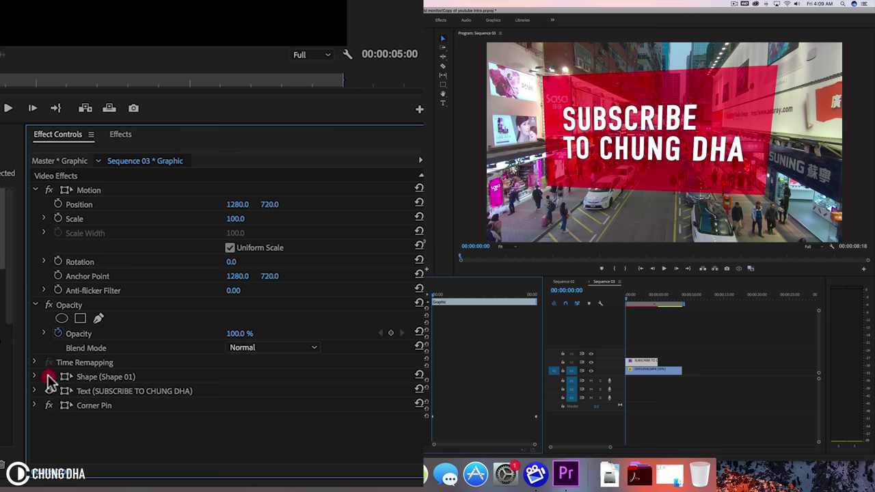
{"action": "left_click", "coordinate": [49, 377]}
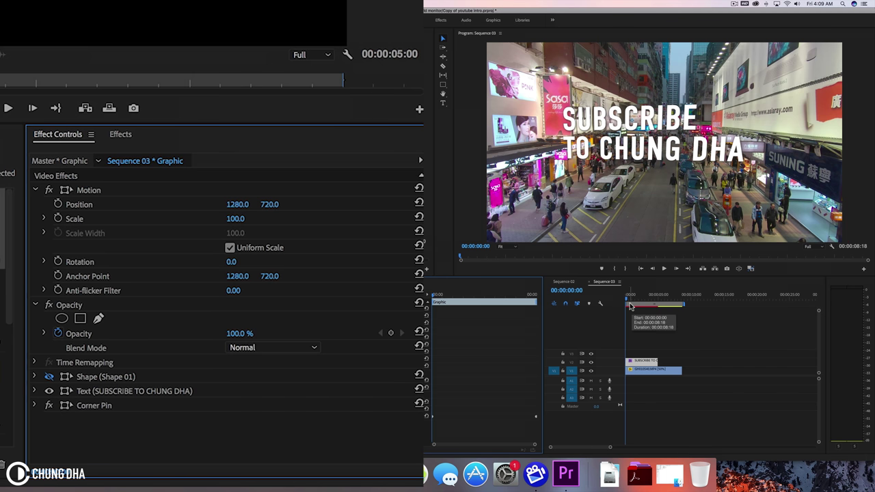
{"action": "key", "text": "space"}
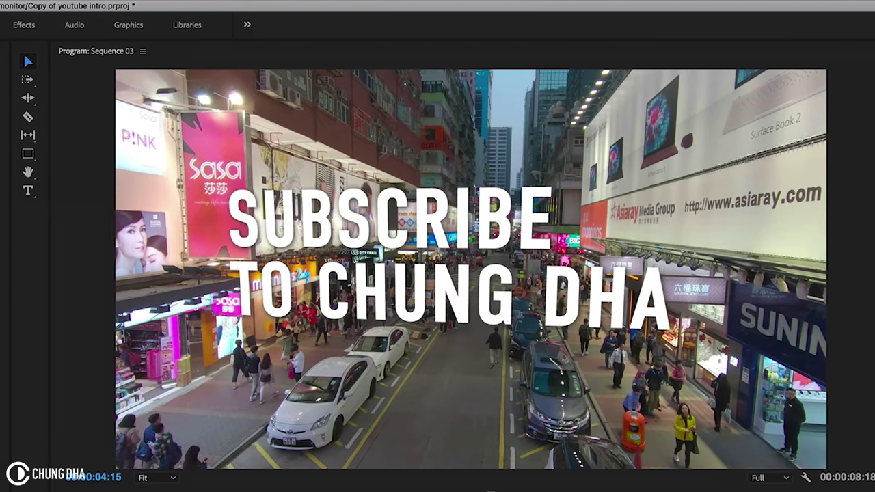
{"action": "key", "text": "Home"}
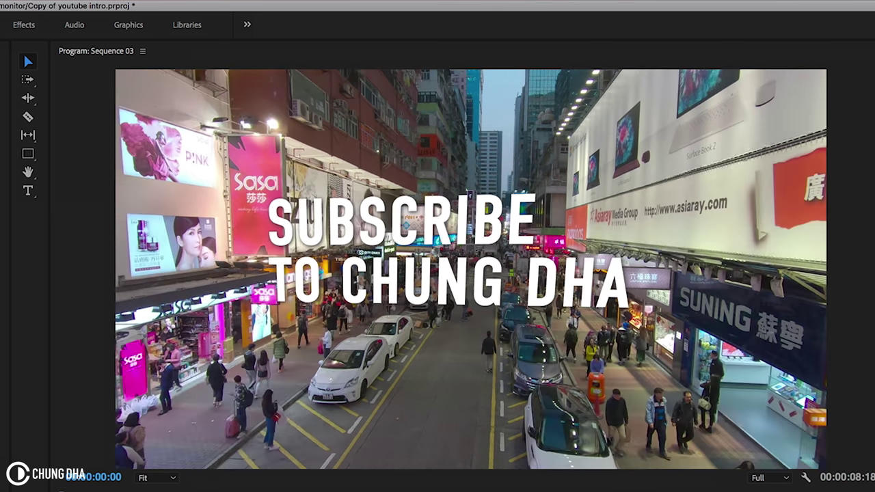
{"action": "key", "text": "space"}
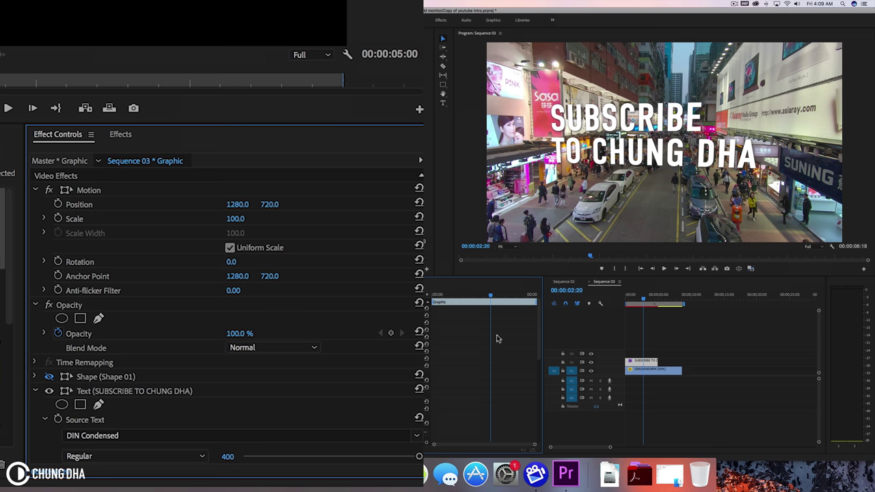
Scale the title text to 70 and lower it to Position Y 1218
{"action": "scroll", "coordinate": [504, 386], "scroll_direction": "down", "scroll_amount": 10}
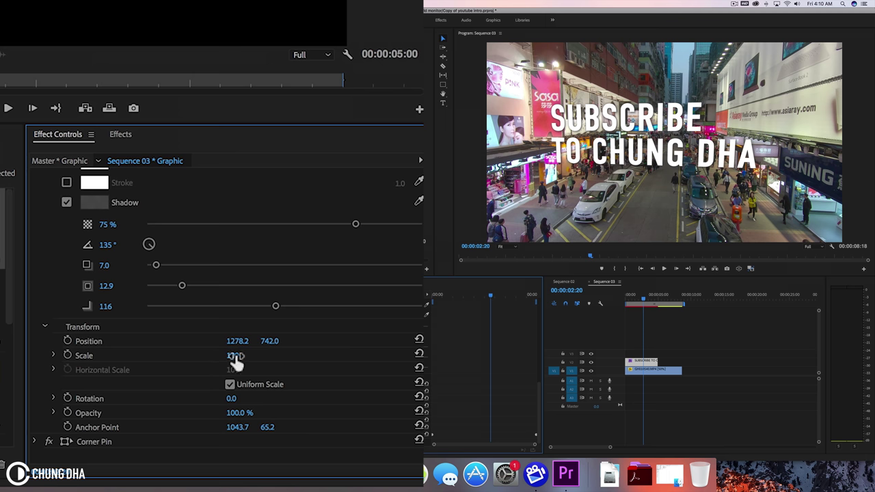
{"action": "left_click_drag", "start_coordinate": [232, 356], "coordinate": [212, 355]}
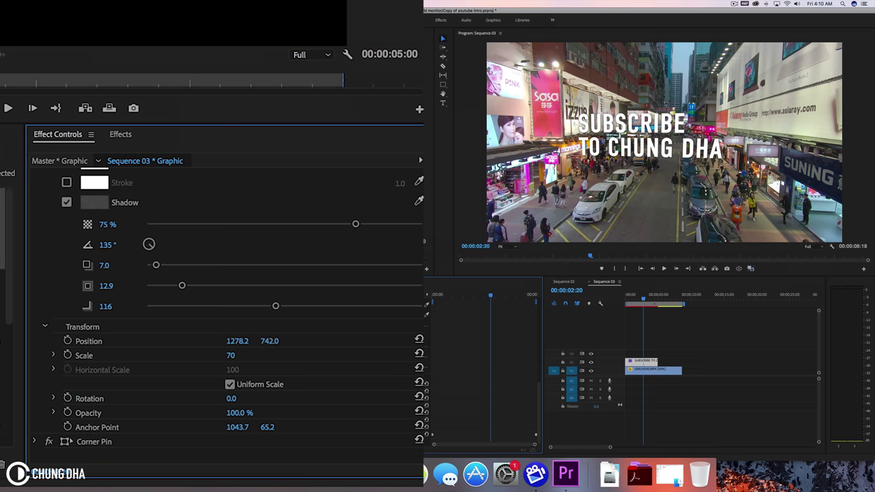
{"action": "left_click_drag", "start_coordinate": [269, 340], "coordinate": [316, 340]}
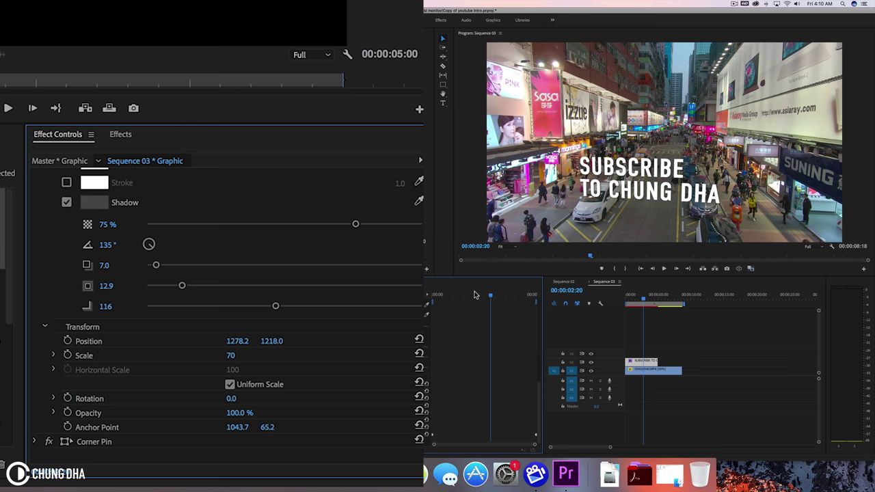
Keyframe the title's Position so it starts below the frame at Y 1700 and lands by 00:00:00:15
{"action": "key", "text": "Home"}
{"action": "left_click", "coordinate": [391, 164]}
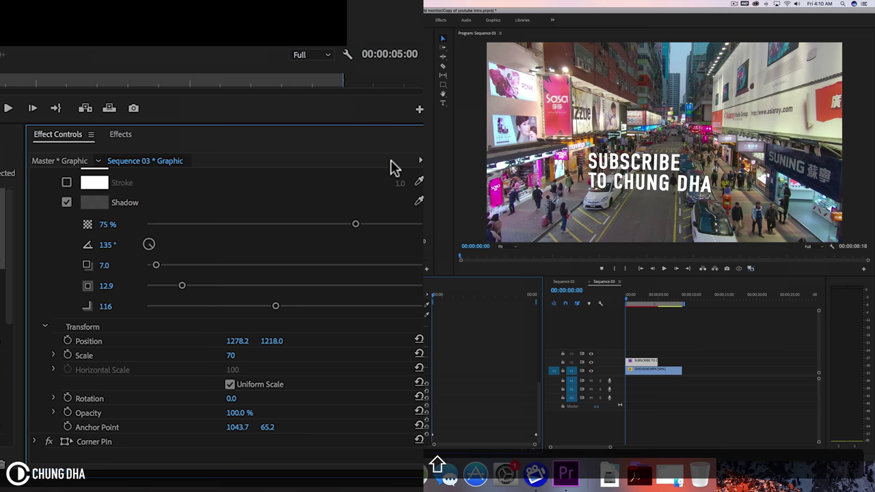
{"action": "key", "text": "space"}
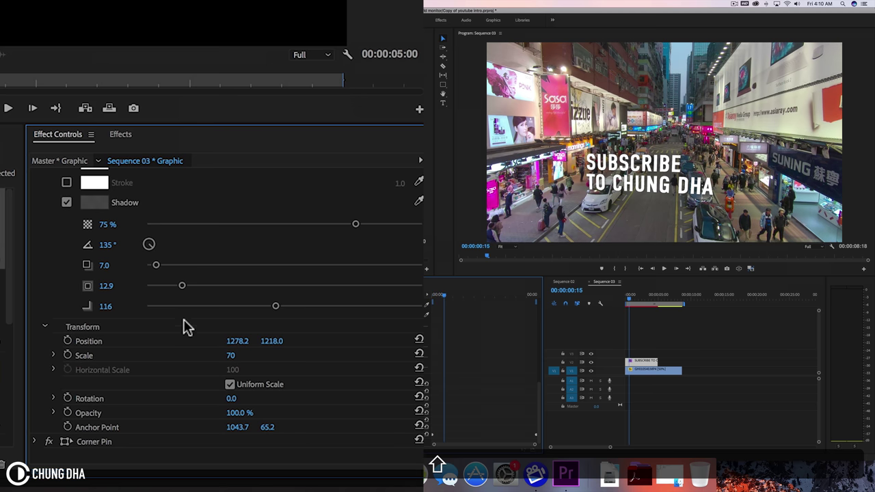
{"action": "left_click", "coordinate": [69, 341]}
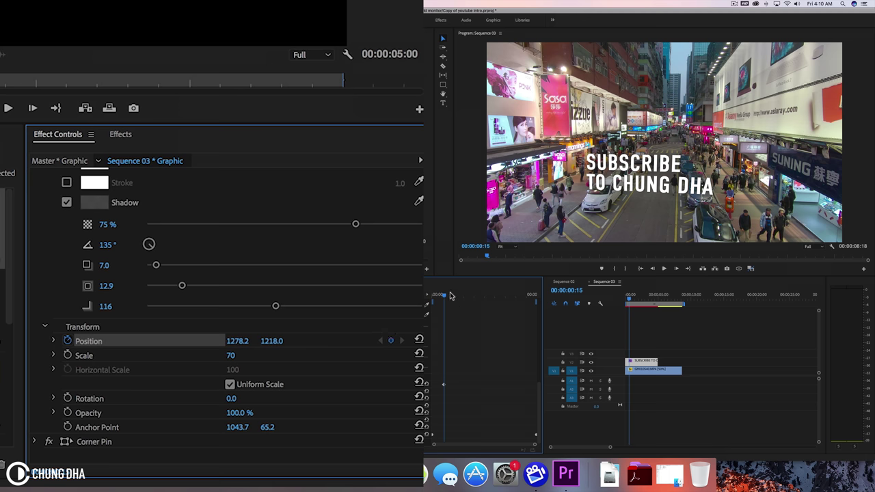
{"action": "key", "text": "Home"}
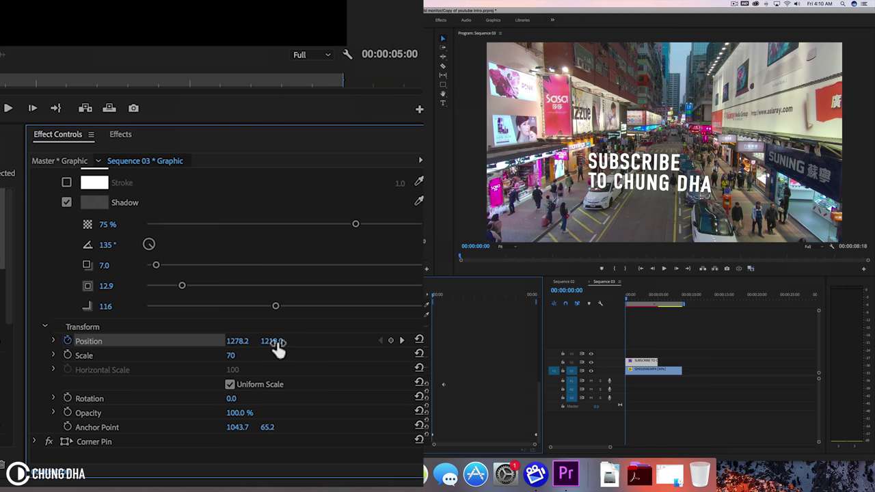
{"action": "mouse_move", "coordinate": [278, 349]}
{"action": "left_mouse_down"}
{"action": "mouse_move", "coordinate": [267, 340]}
{"action": "mouse_move", "coordinate": [324, 341]}
{"action": "mouse_move", "coordinate": [277, 345]}
{"action": "left_mouse_up"}
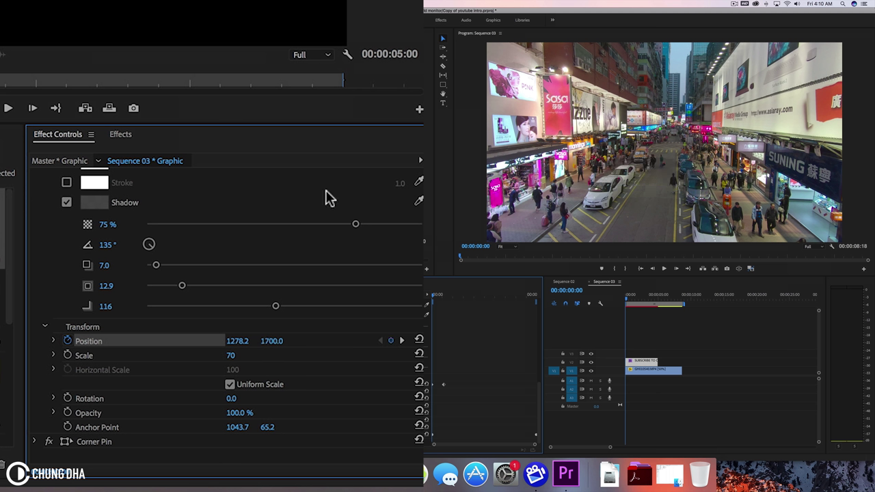
Set the Position keyframe to Bezier interpolation and reshape its speed curve so the title eases in
{"action": "right_click", "coordinate": [445, 388]}
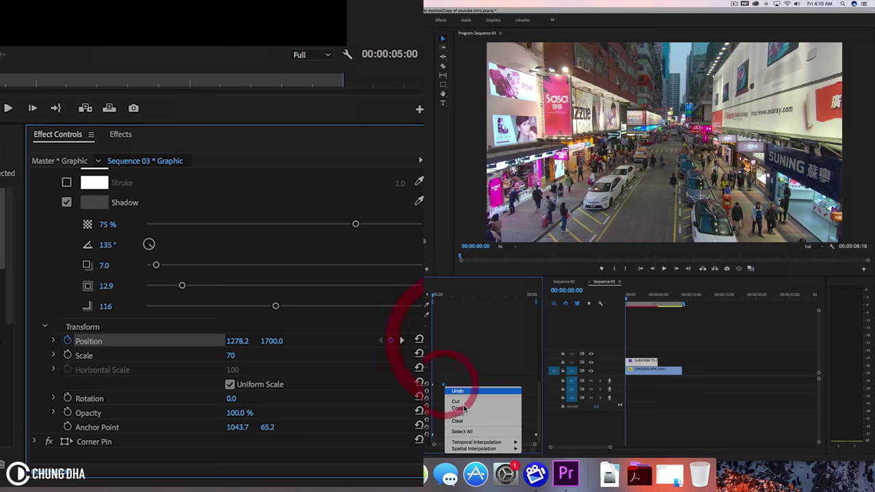
{"action": "mouse_move", "coordinate": [491, 443]}
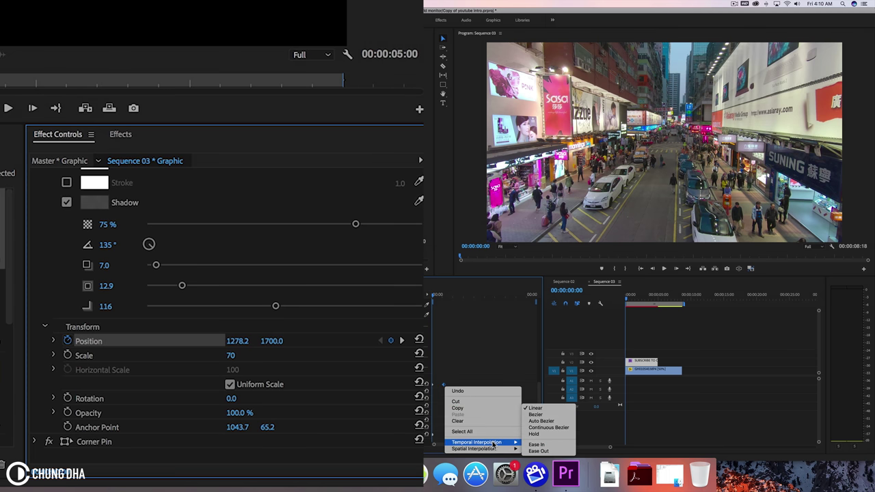
{"action": "left_click", "coordinate": [536, 414]}
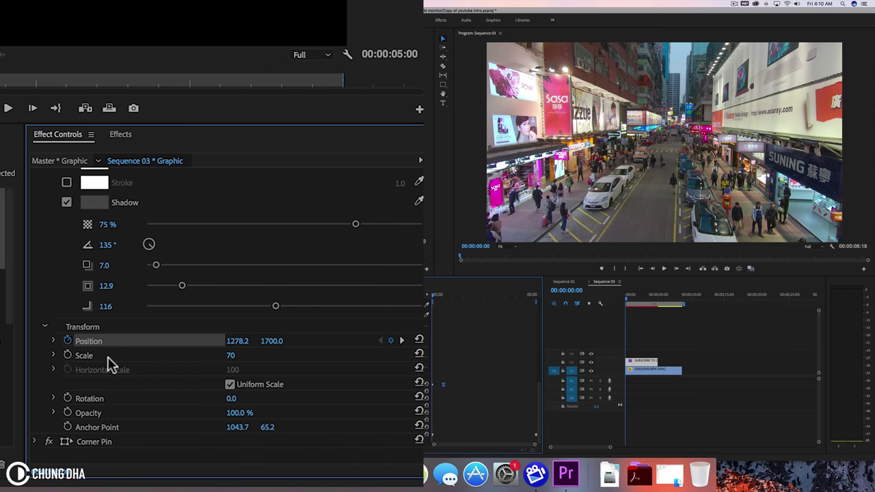
{"action": "left_click", "coordinate": [54, 341]}
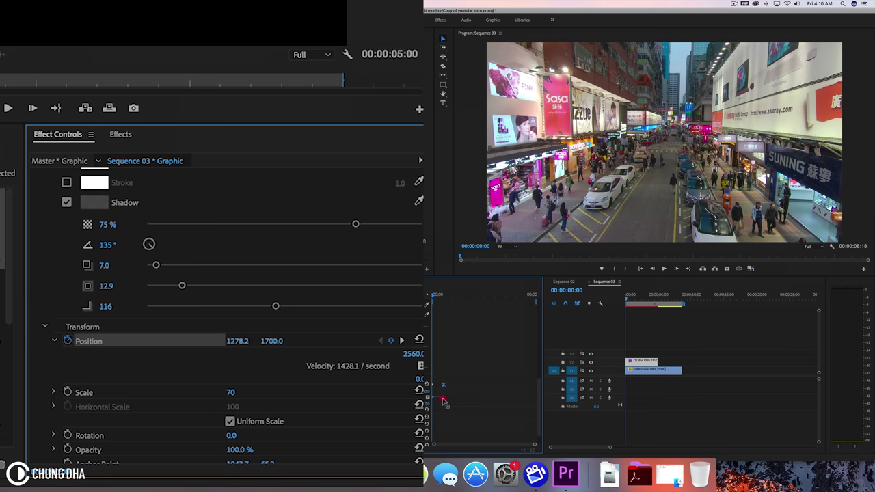
{"action": "left_click_drag", "start_coordinate": [445, 402], "coordinate": [387, 401]}
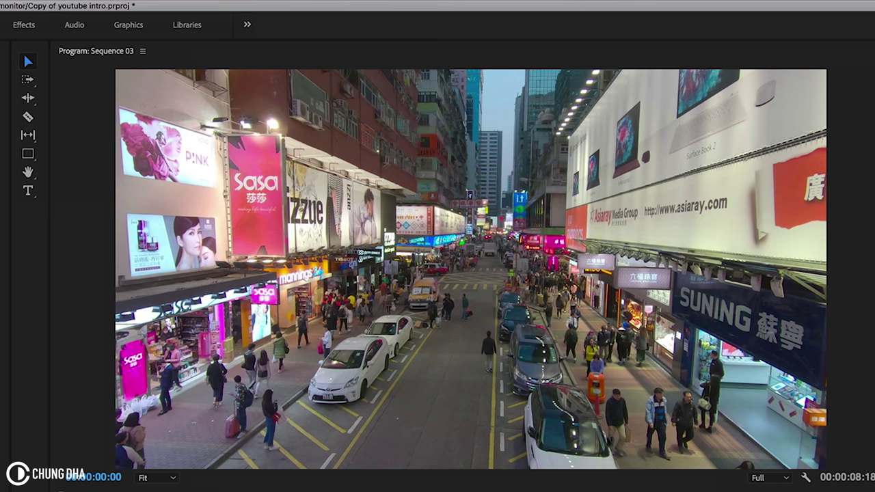
{"action": "key", "text": "space"}
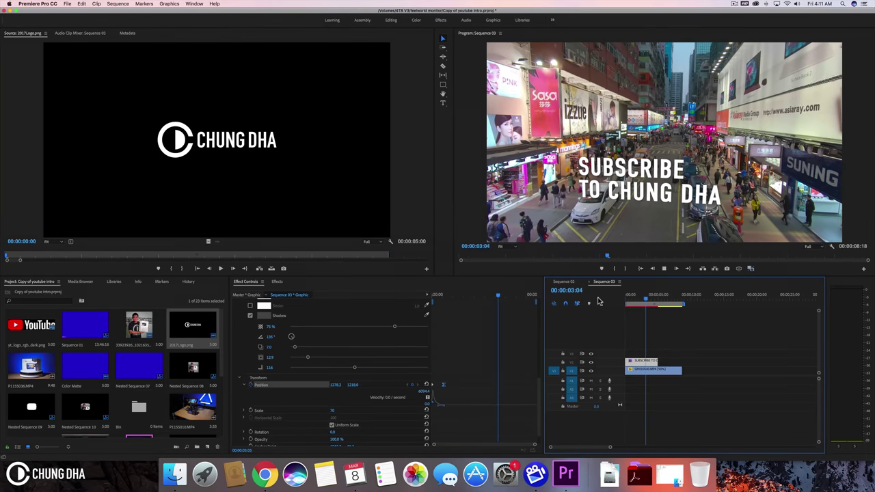
{"action": "key", "text": "space"}
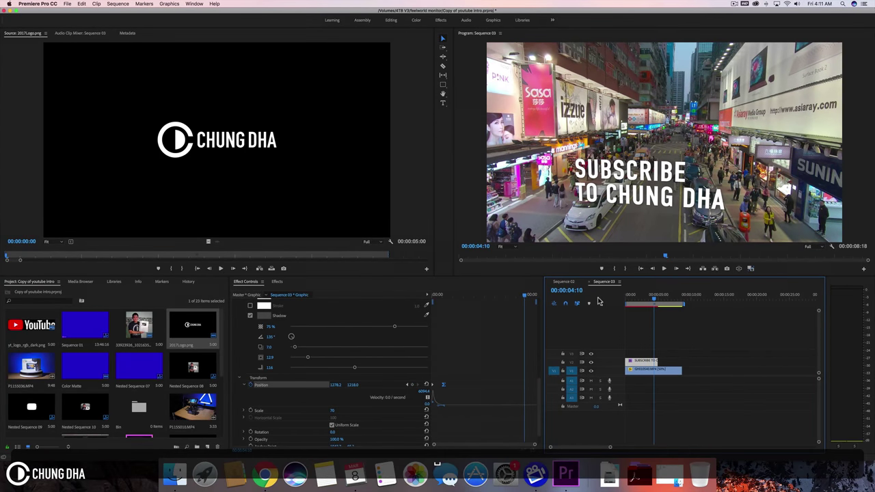